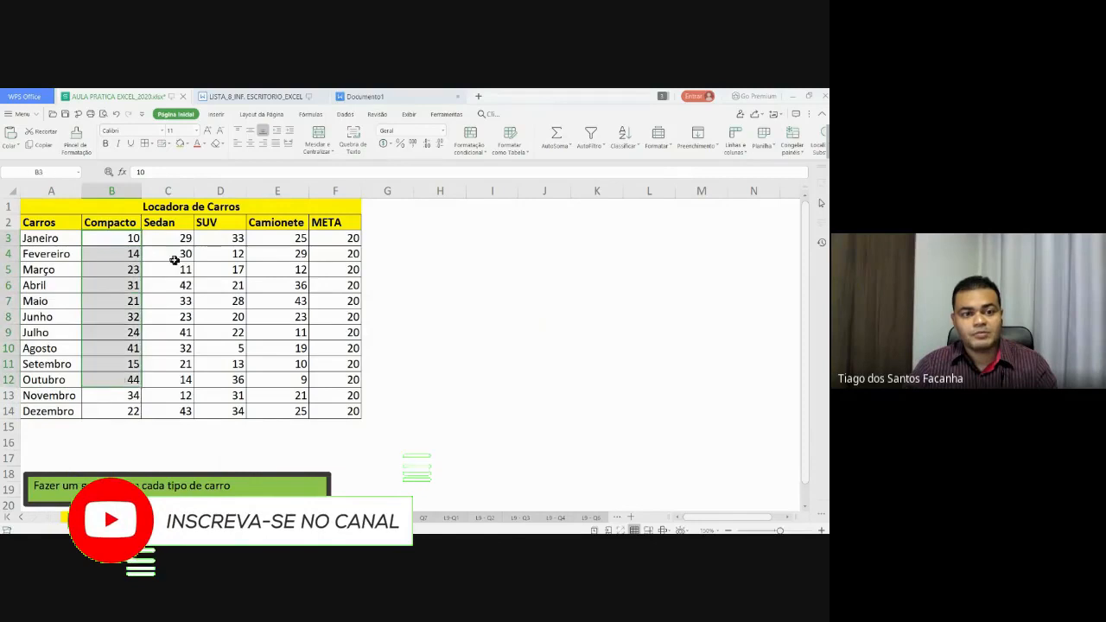
# - Try out selections of the Sedan, Camionete and META ranges, then clear the selection
pyautogui.moveTo(171, 238); pyautogui.dragTo(173, 396)
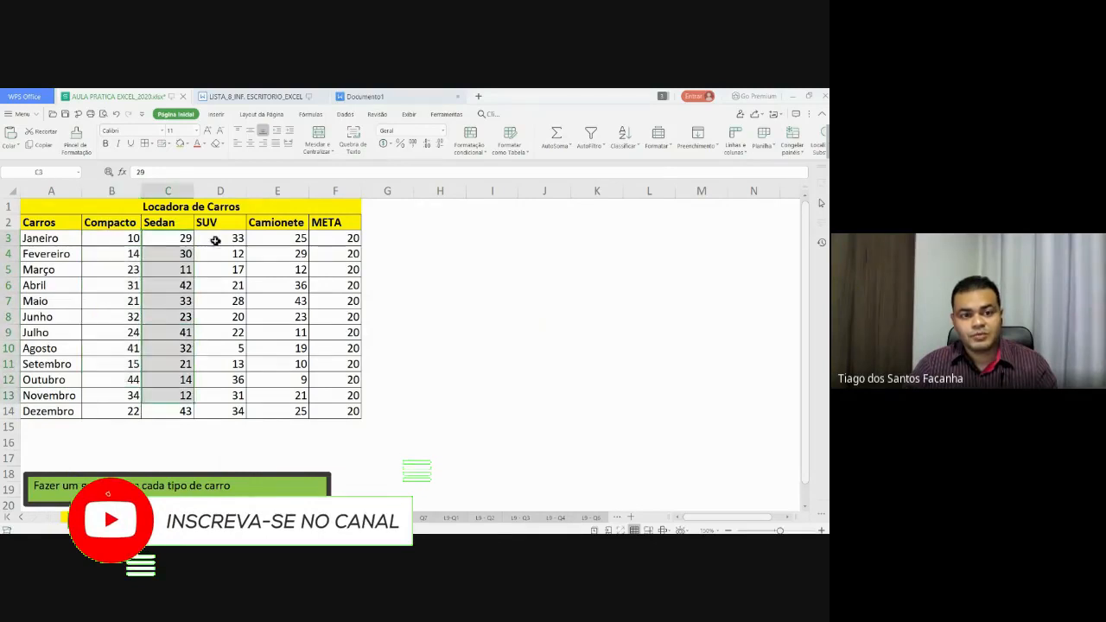
pyautogui.moveTo(215, 240); pyautogui.dragTo(260, 363)
pyautogui.moveTo(278, 223); pyautogui.dragTo(277, 407)
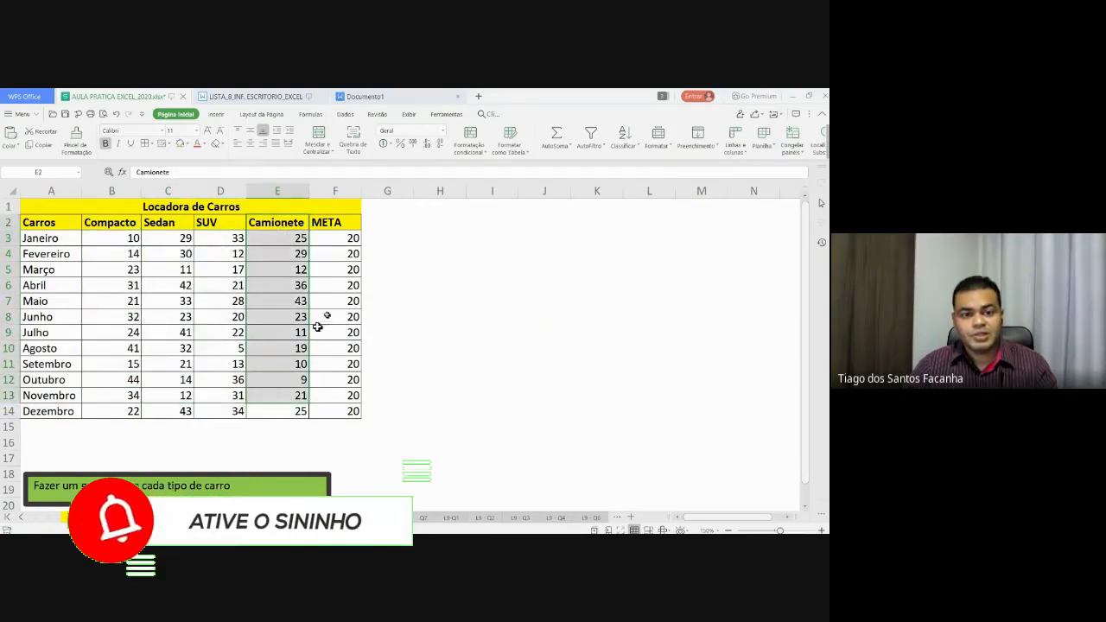
pyautogui.click(351, 240)
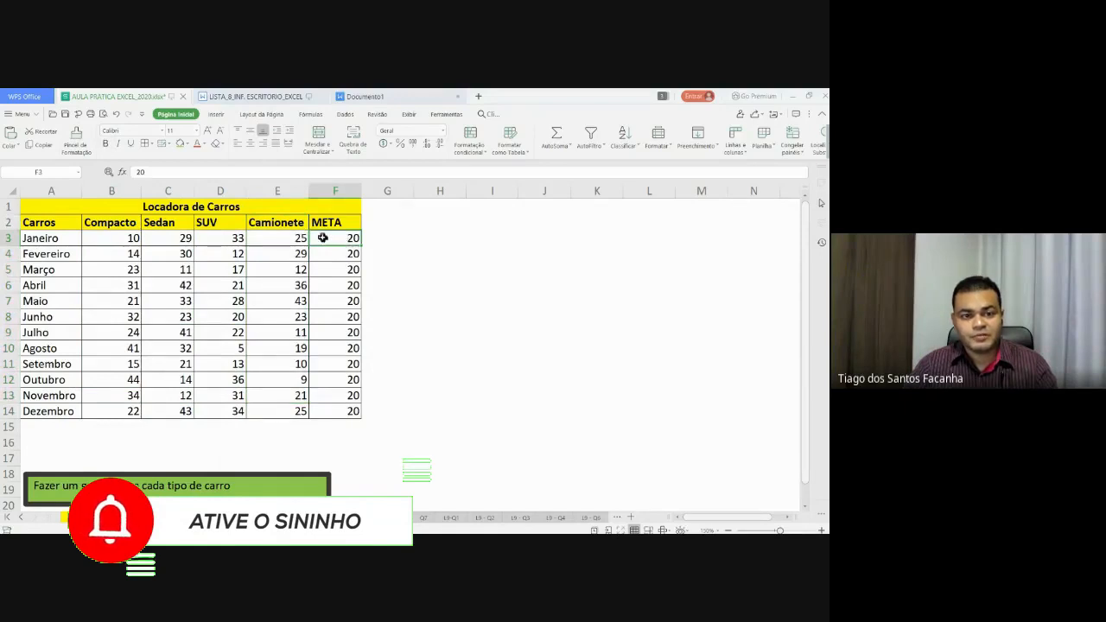
pyautogui.moveTo(324, 240); pyautogui.dragTo(327, 411)
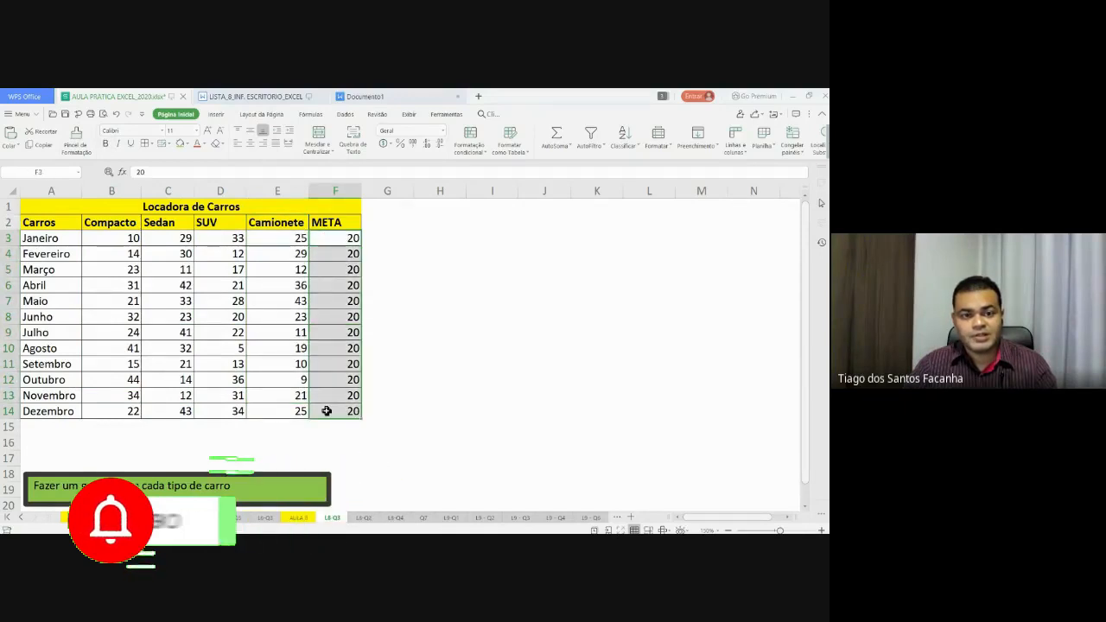
pyautogui.click(326, 239)
pyautogui.moveTo(326, 239); pyautogui.dragTo(330, 413)
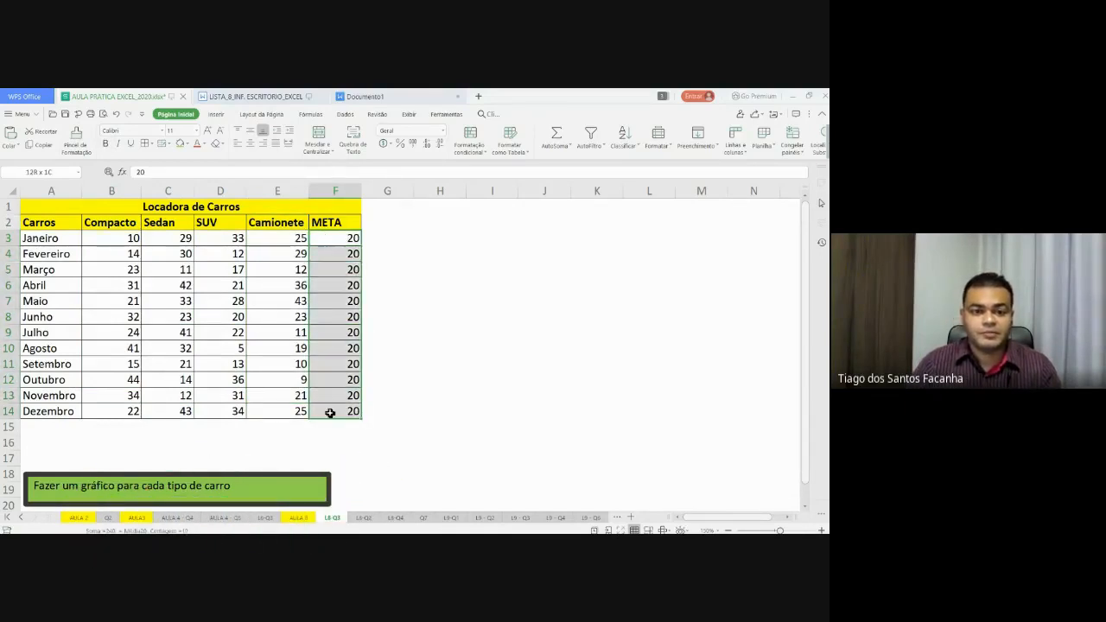
pyautogui.click(286, 335)
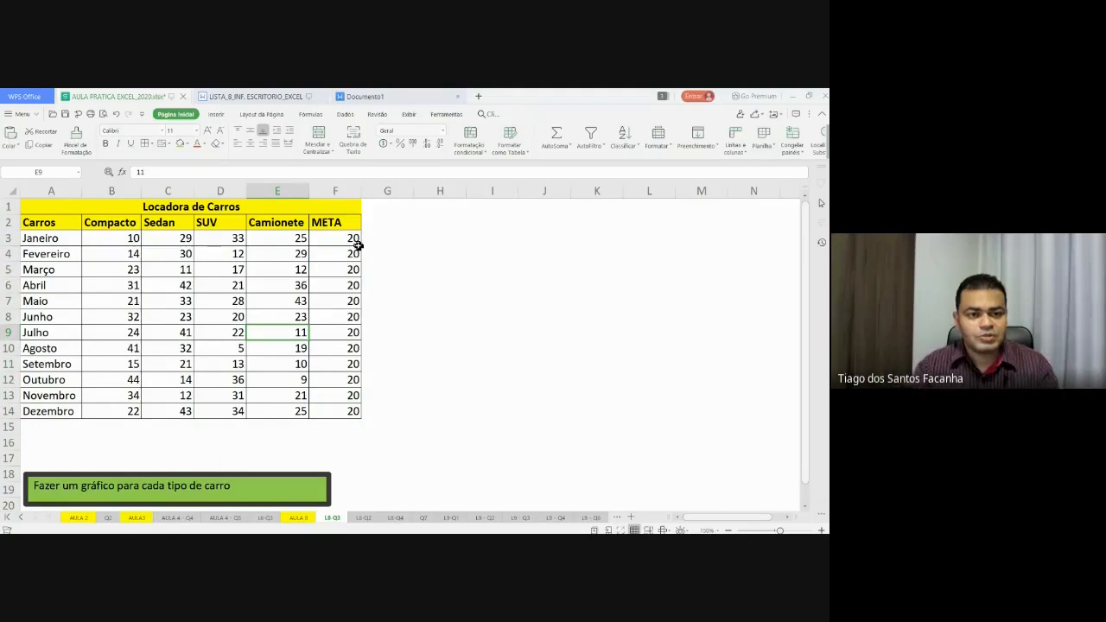
# - Select the SUV column D2:D14 and add the month names A2:A14 to the selection
pyautogui.click(211, 222)
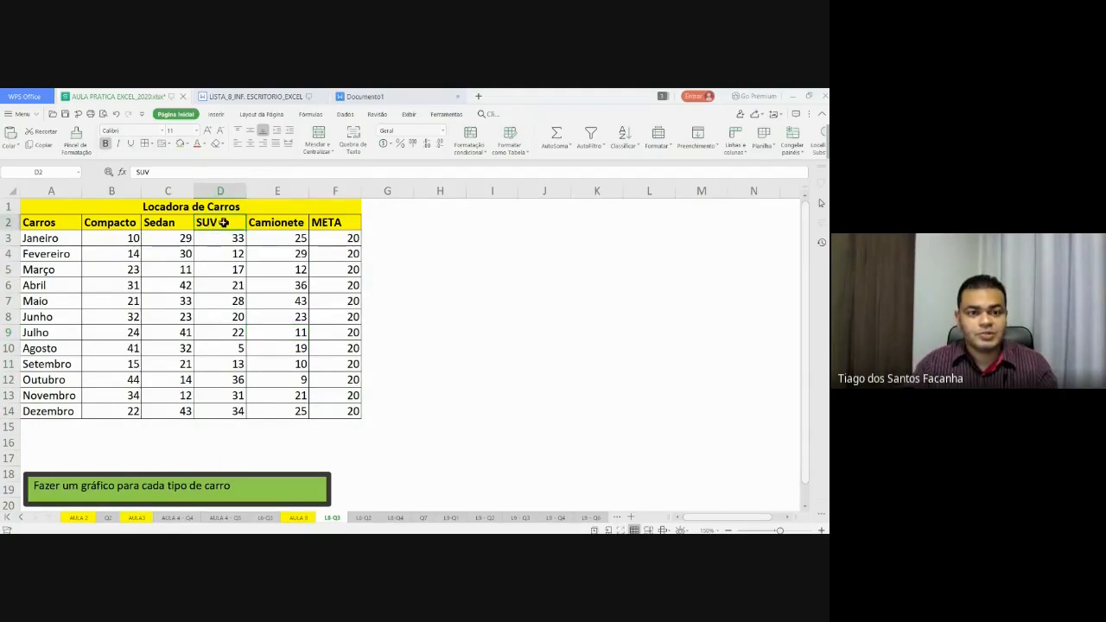
pyautogui.moveTo(223, 222); pyautogui.dragTo(215, 412)
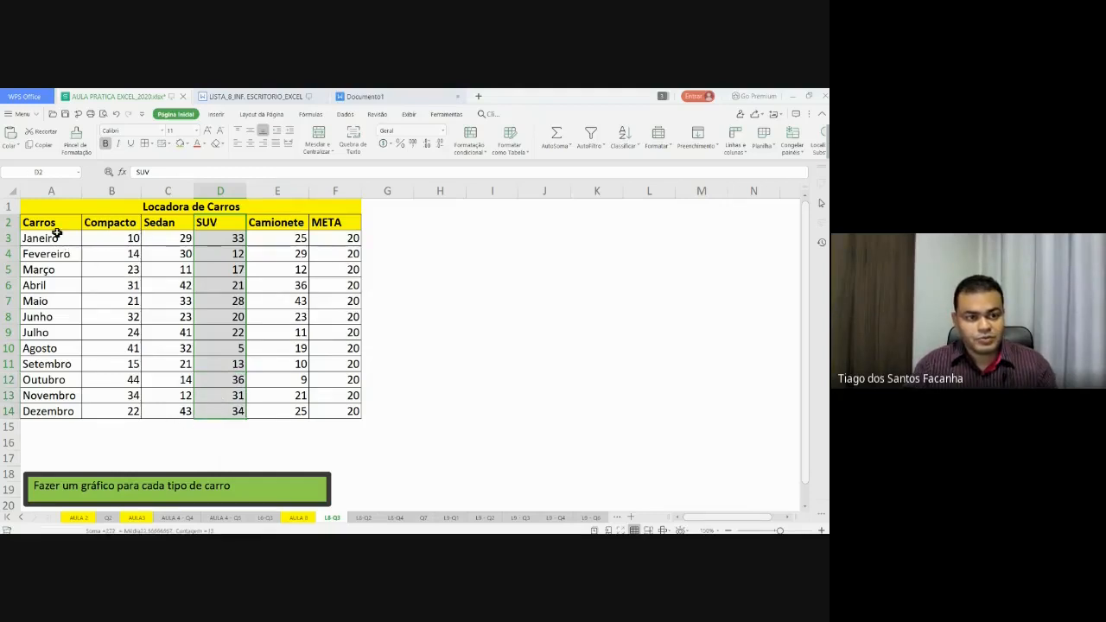
pyautogui.moveTo(55, 223); pyautogui.dragTo(58, 414)
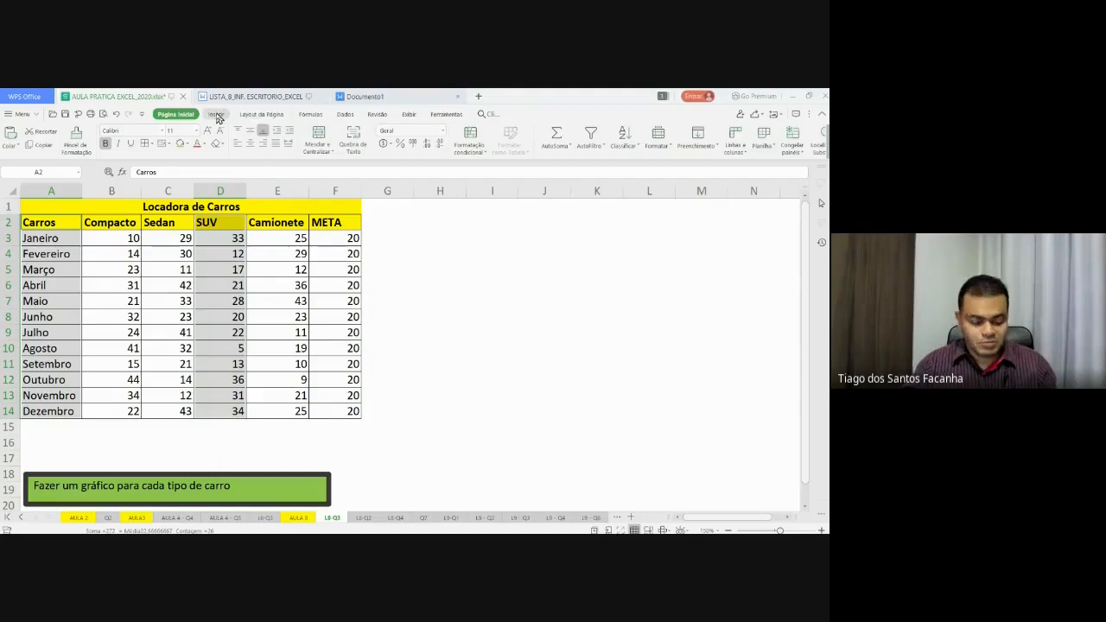
pyautogui.write('+')
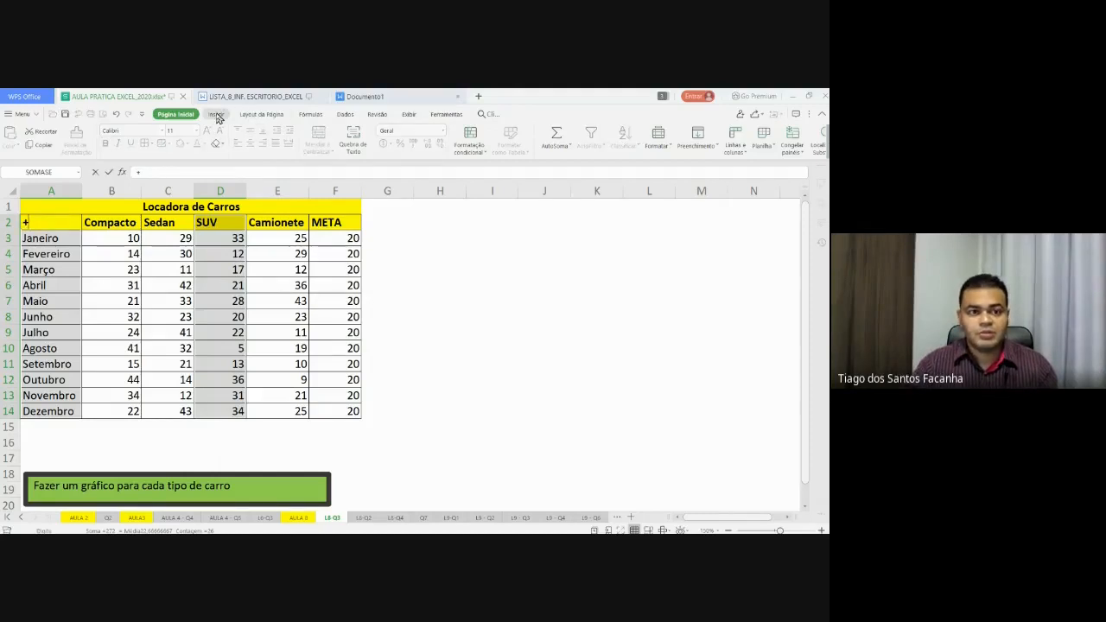
pyautogui.press('Escape')
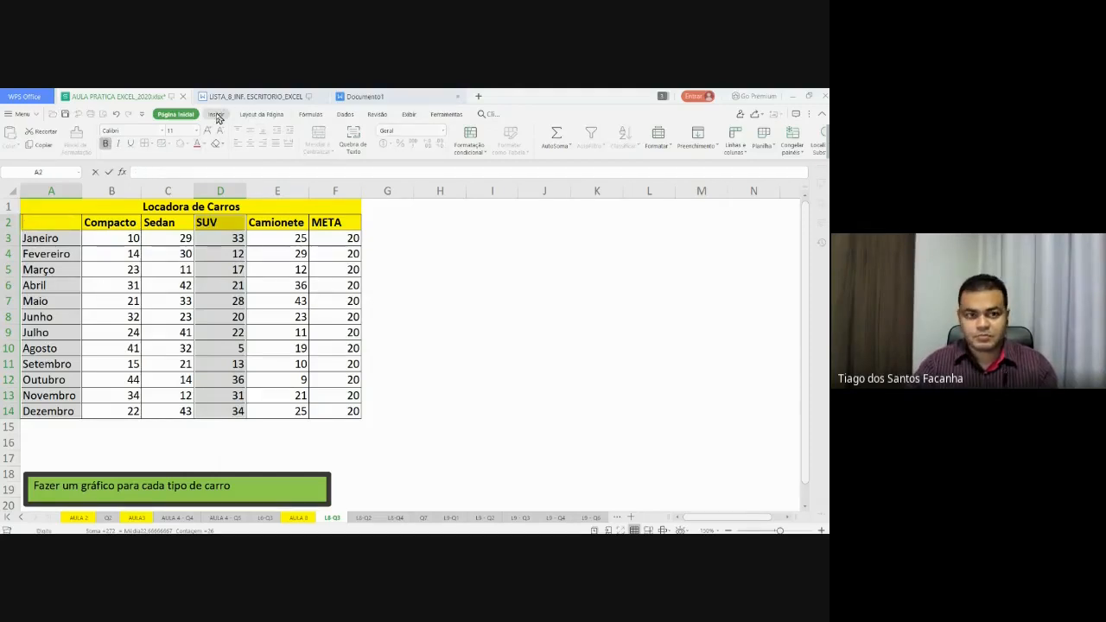
pyautogui.write('+')
pyautogui.press('Escape')
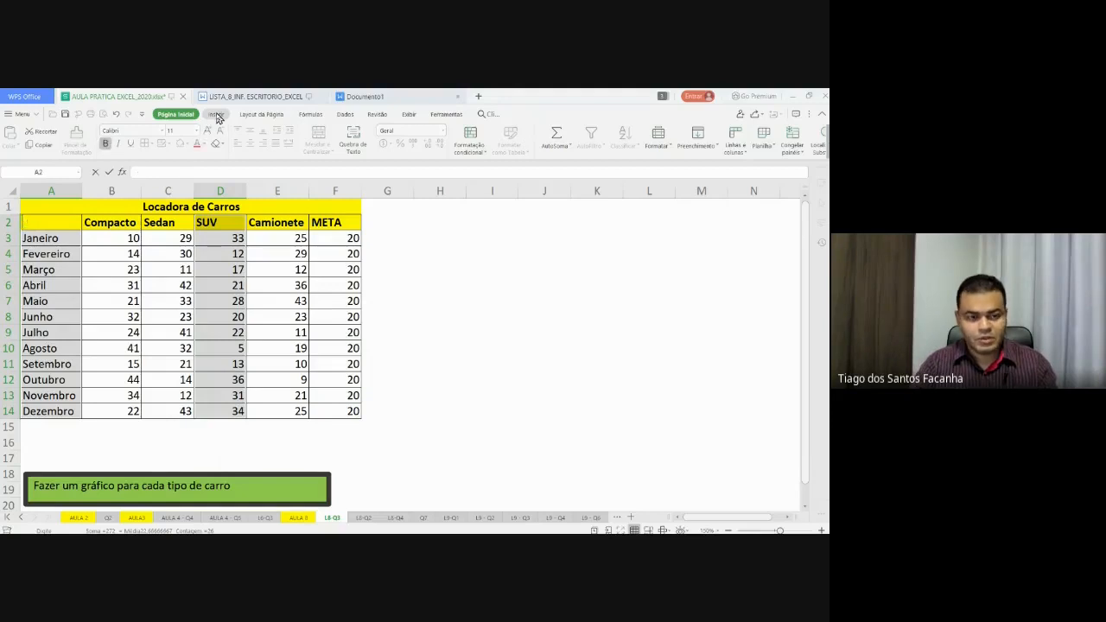
pyautogui.click(216, 115)
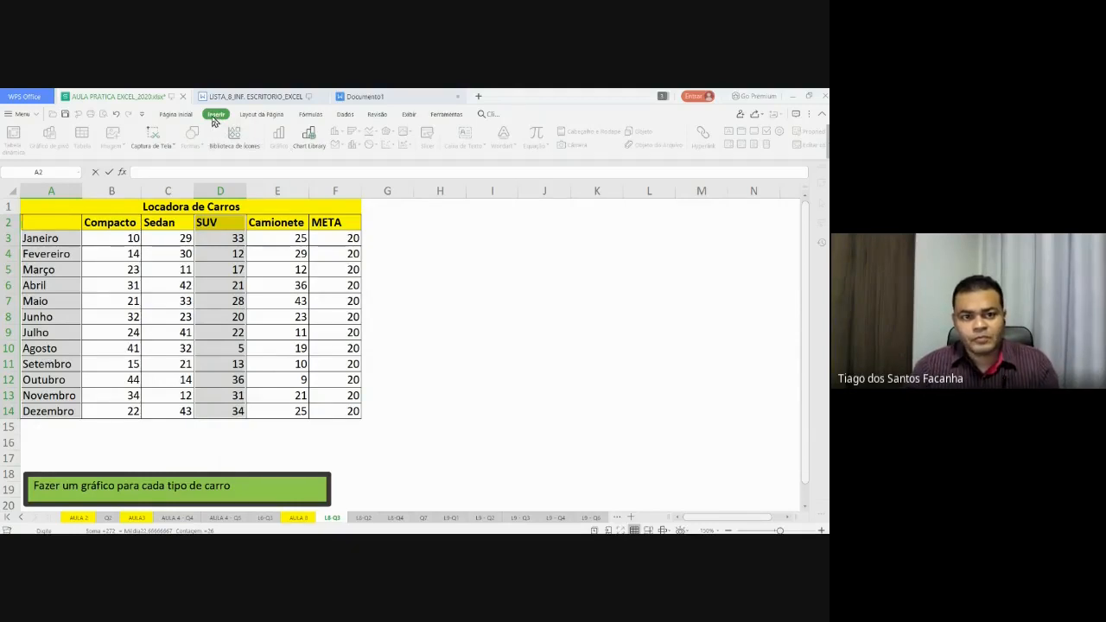
pyautogui.press('Escape')
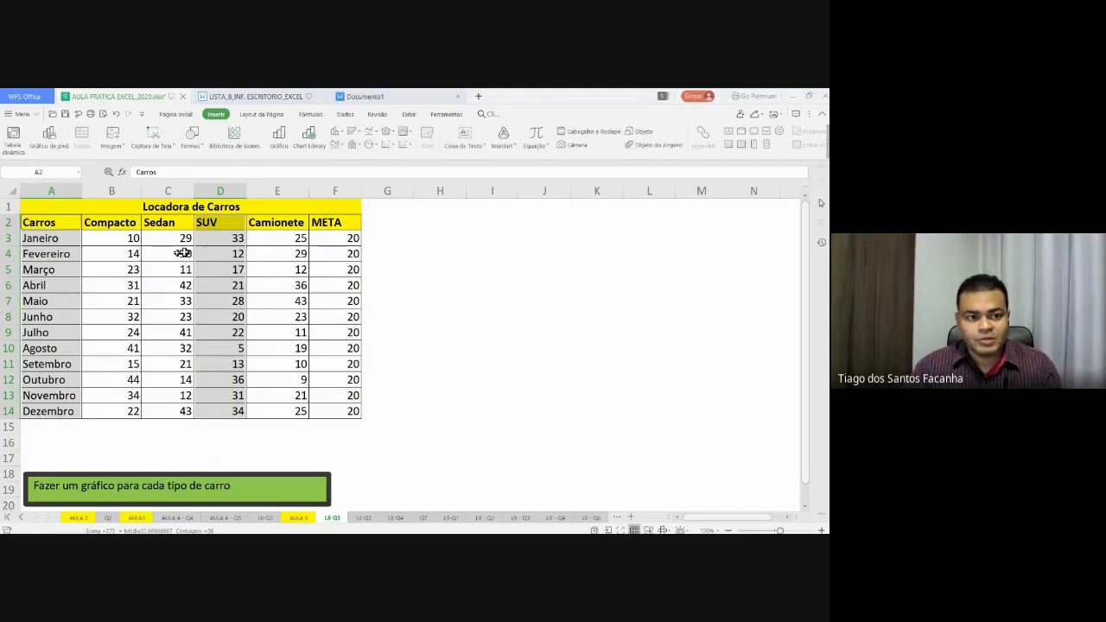
pyautogui.click(279, 136)
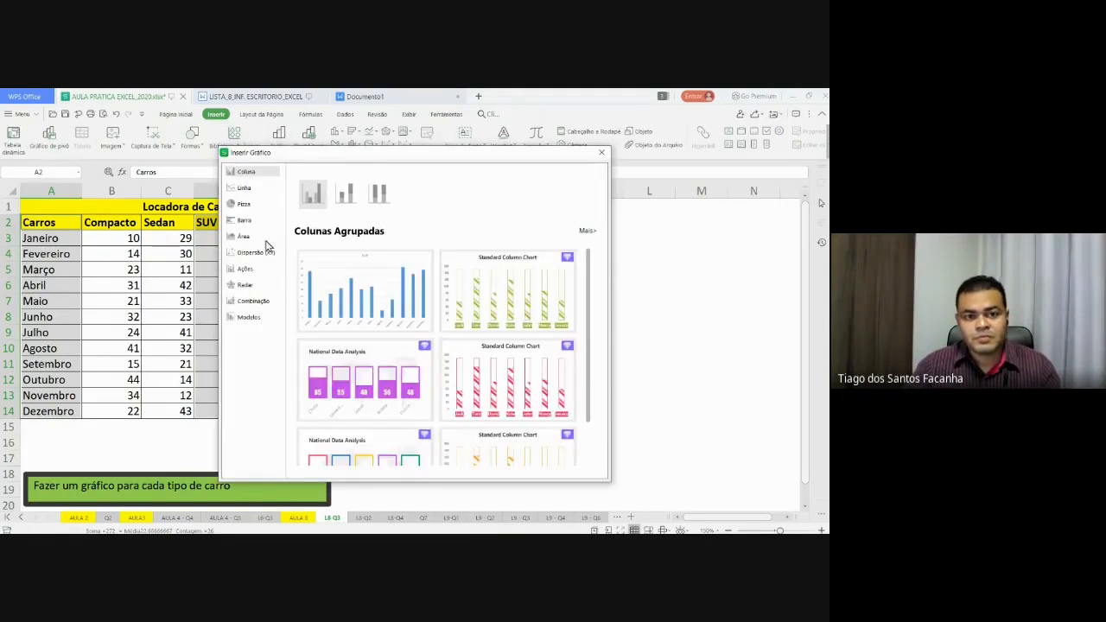
pyautogui.click(248, 190)
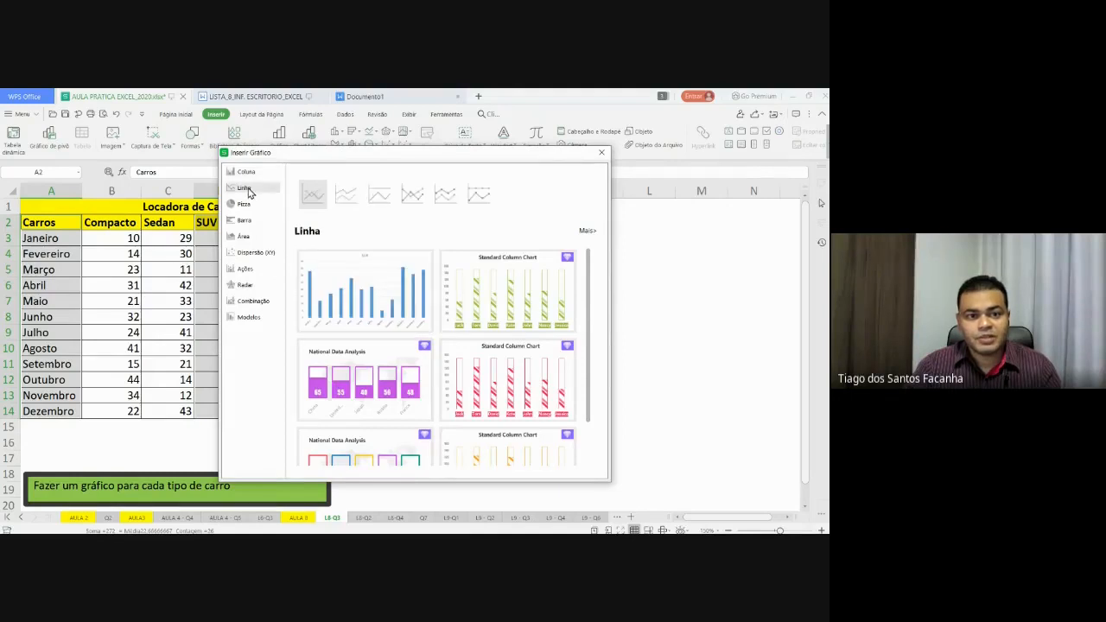
pyautogui.click(247, 173)
pyautogui.click(337, 285)
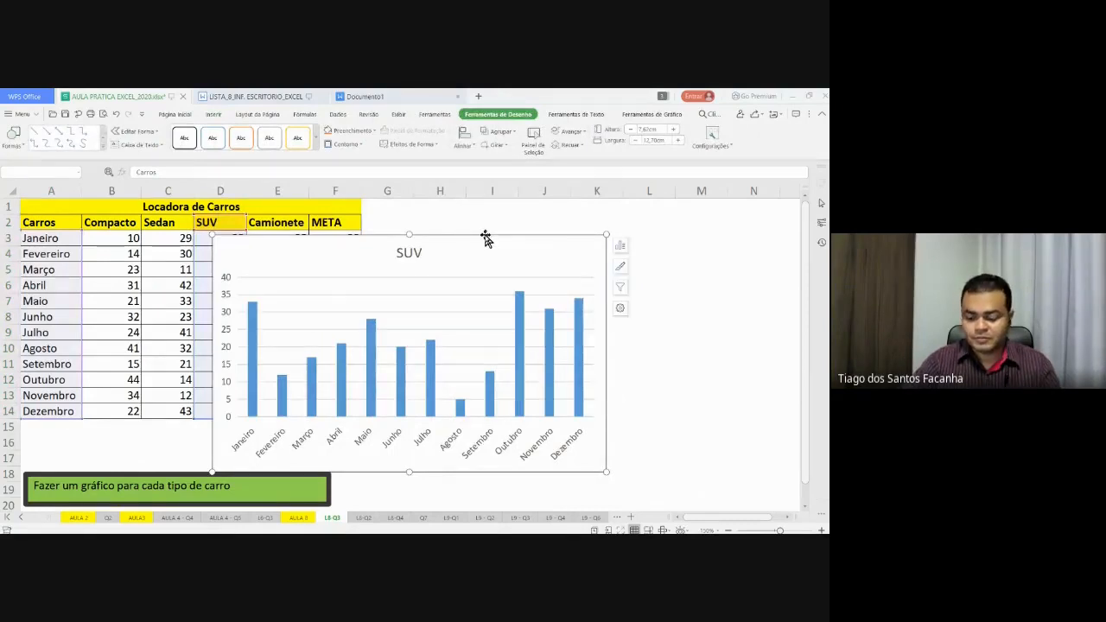
pyautogui.press('Delete')
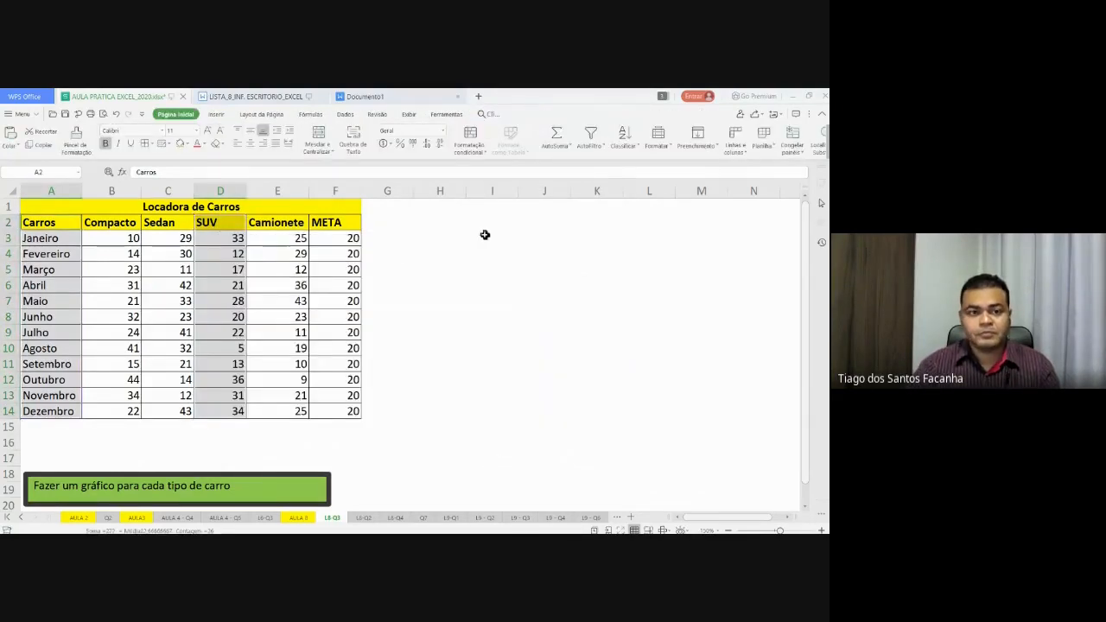
# - Insert a clustered 2D column chart of the SUV data from the Inserir tab
pyautogui.click(216, 114)
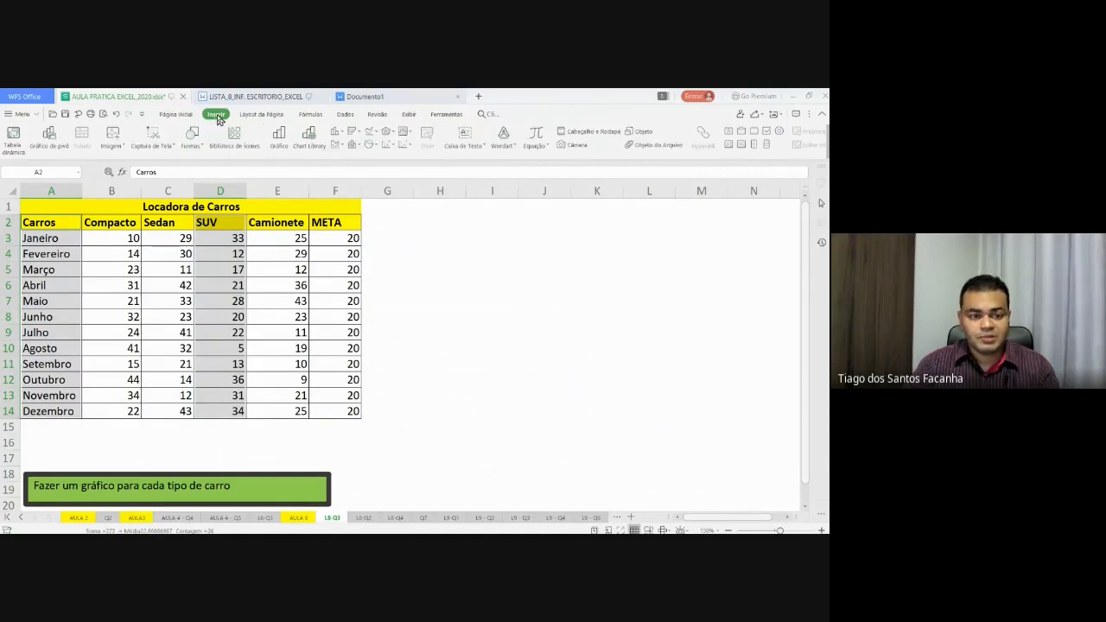
pyautogui.click(275, 138)
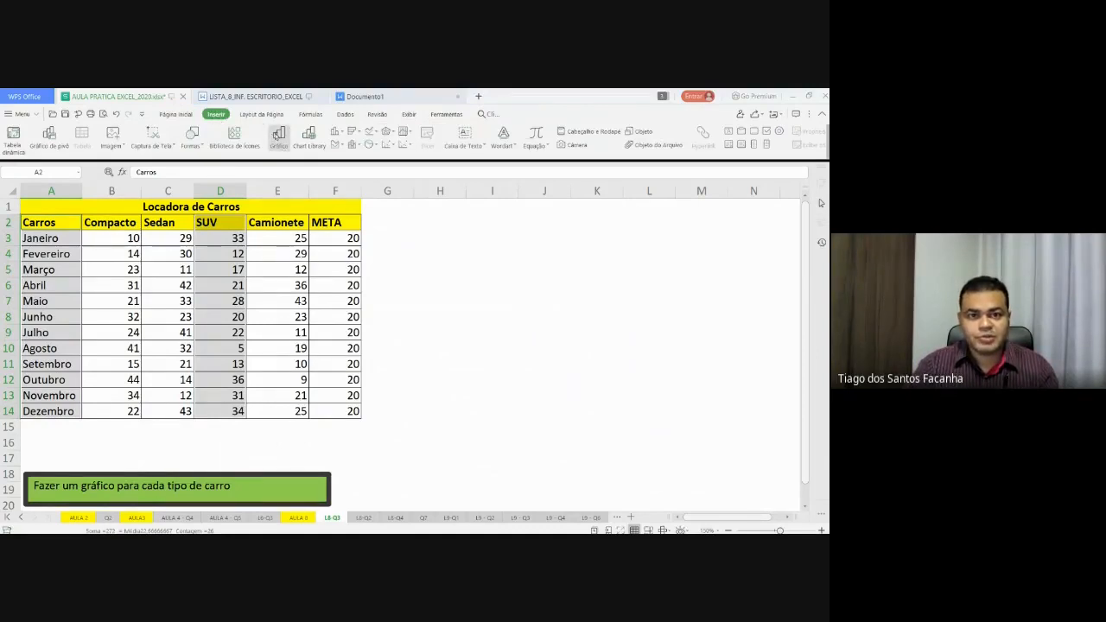
pyautogui.click(343, 132)
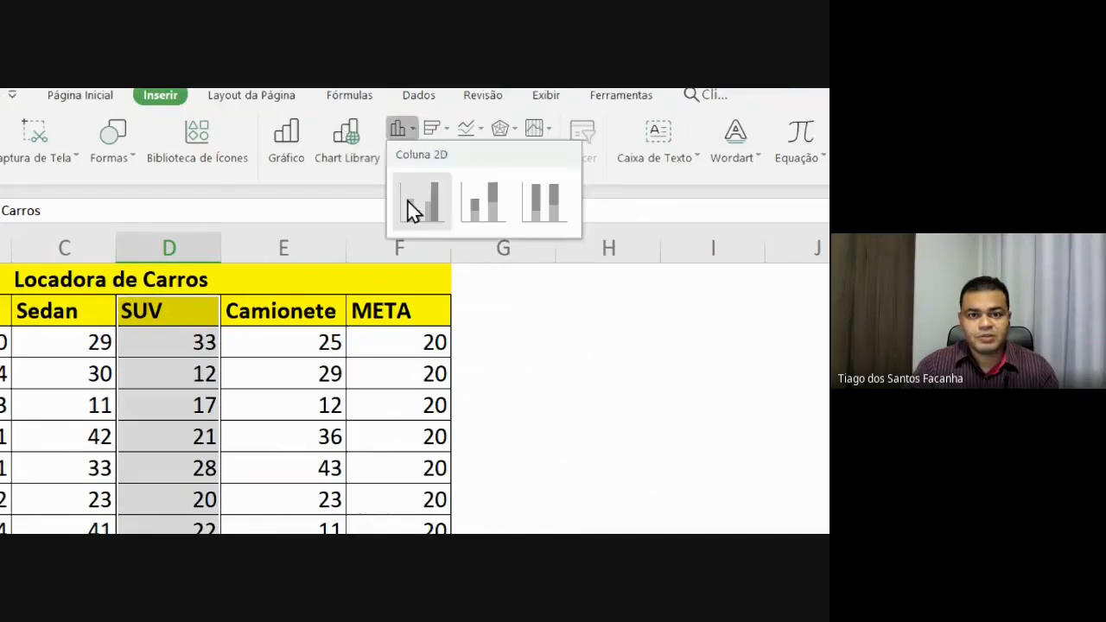
pyautogui.click(419, 204)
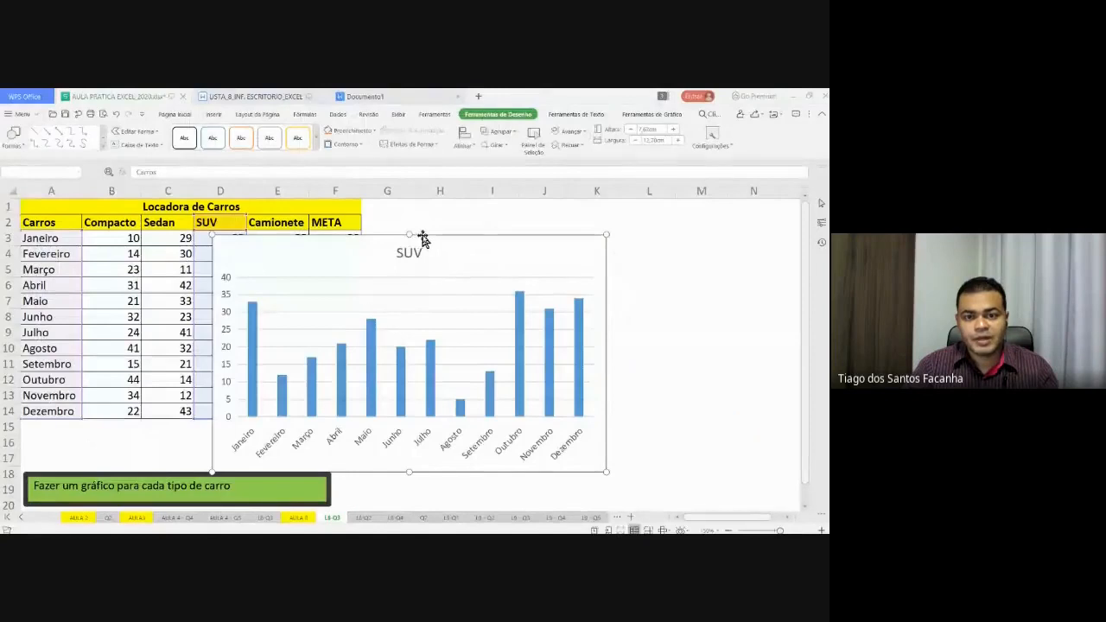
# - Move the SUV chart to the right of the table and shrink it to fit
pyautogui.moveTo(422, 239); pyautogui.dragTo(577, 226)
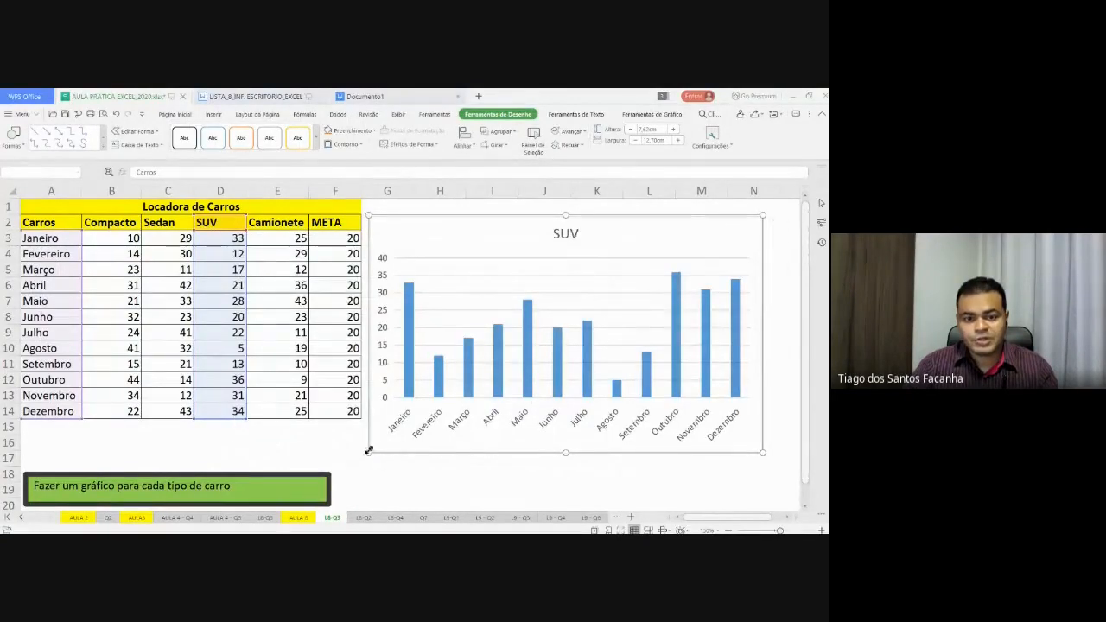
pyautogui.moveTo(368, 452); pyautogui.dragTo(386, 427)
pyautogui.click(449, 464)
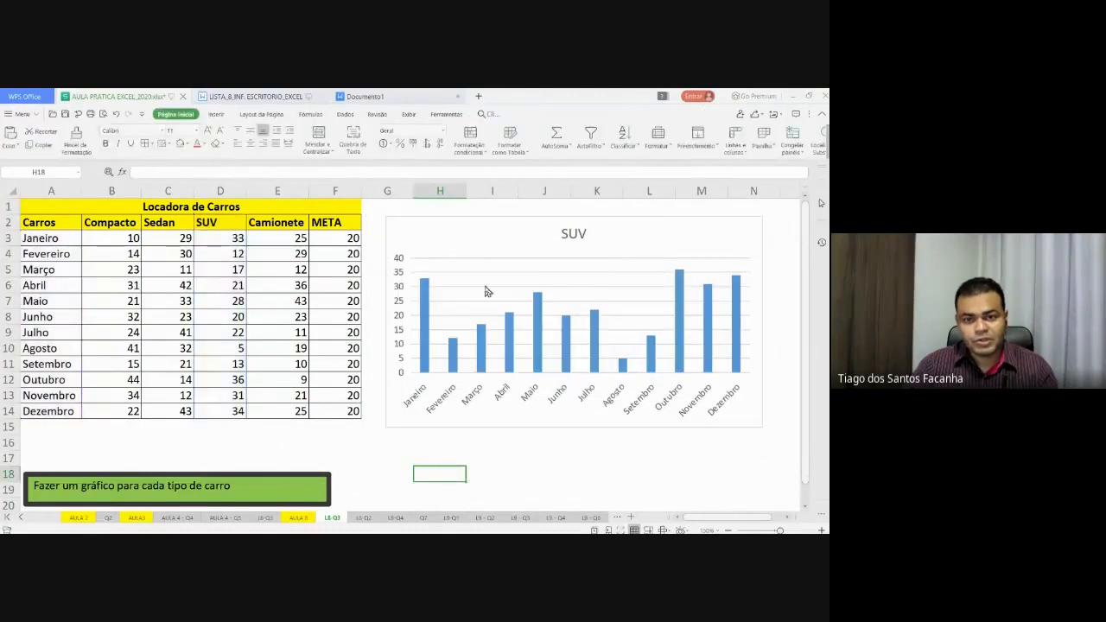
pyautogui.click(493, 230)
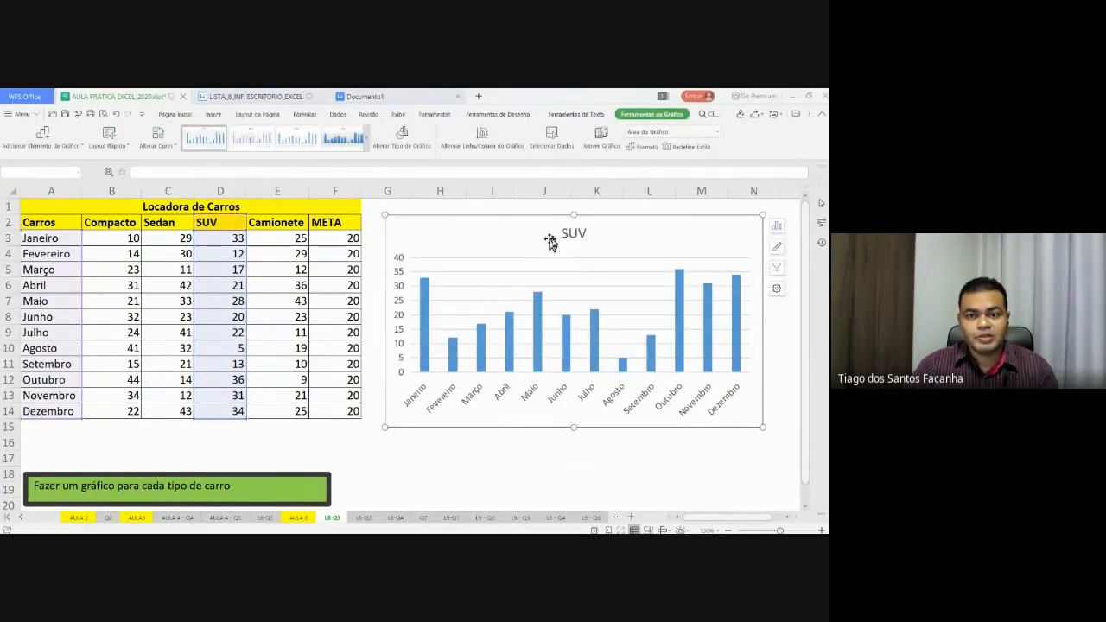
pyautogui.click(513, 473)
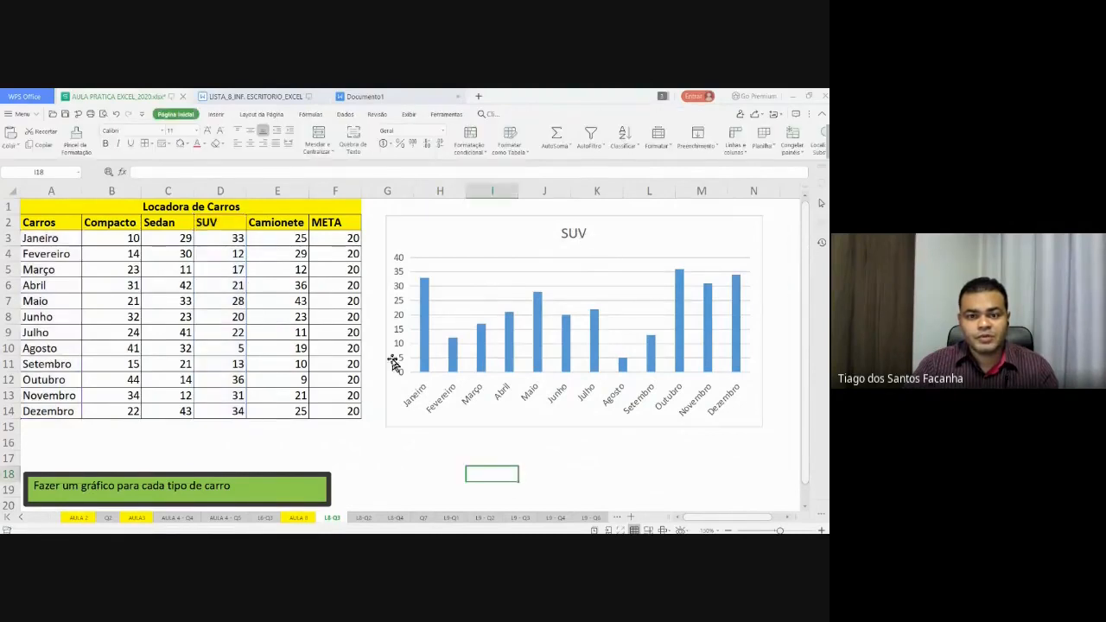
# - Select the Camionete column with its header plus the month names in column A
pyautogui.click(253, 237)
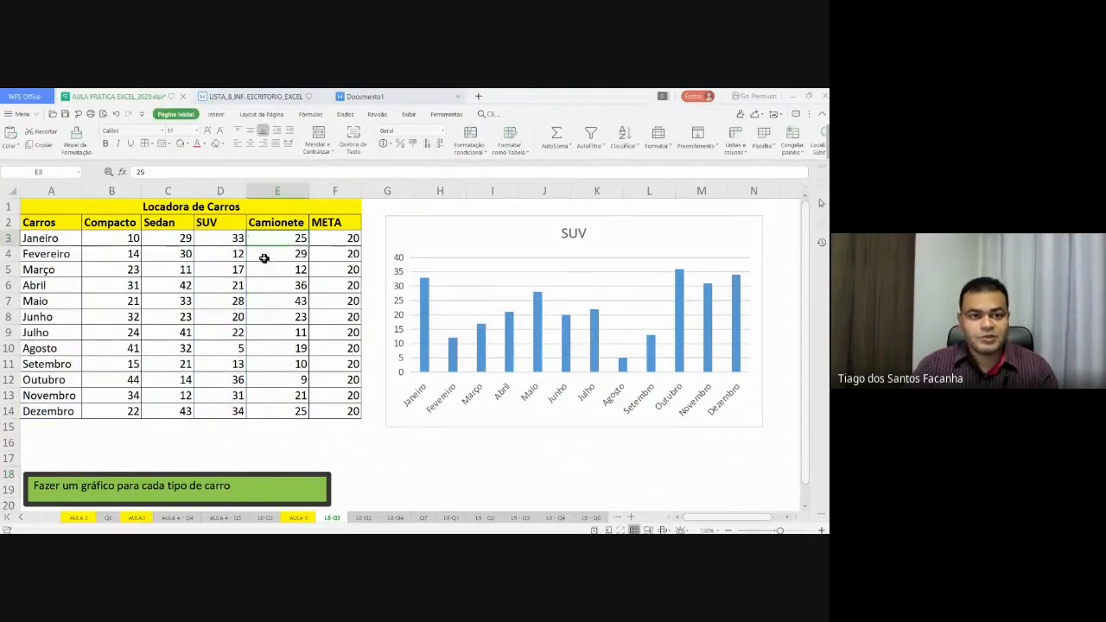
pyautogui.moveTo(275, 223); pyautogui.dragTo(274, 407)
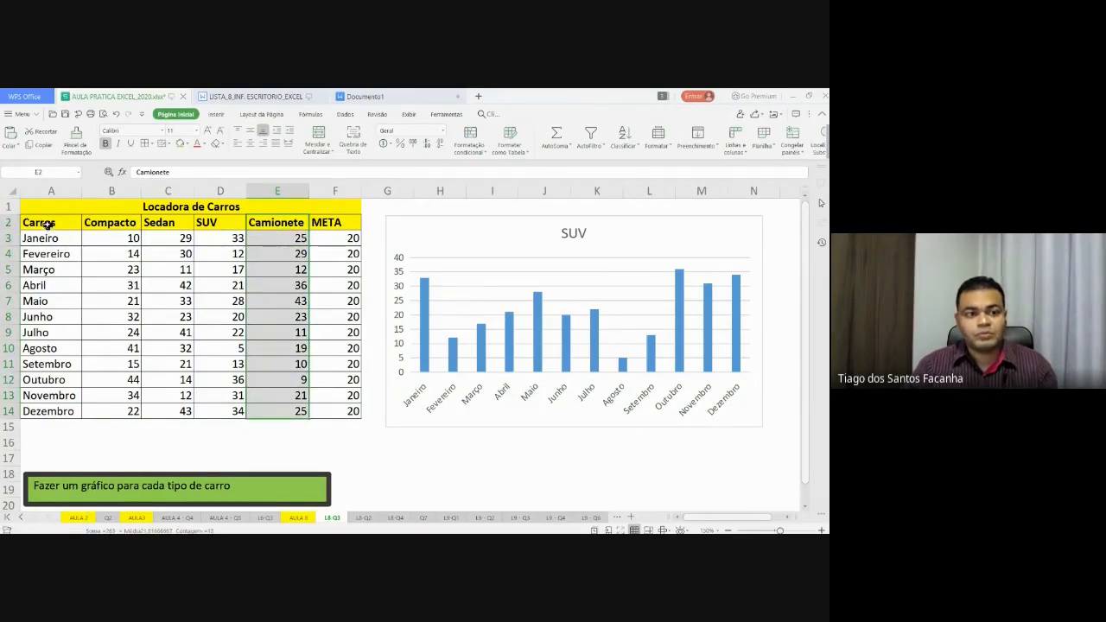
pyautogui.moveTo(44, 222); pyautogui.dragTo(48, 403)
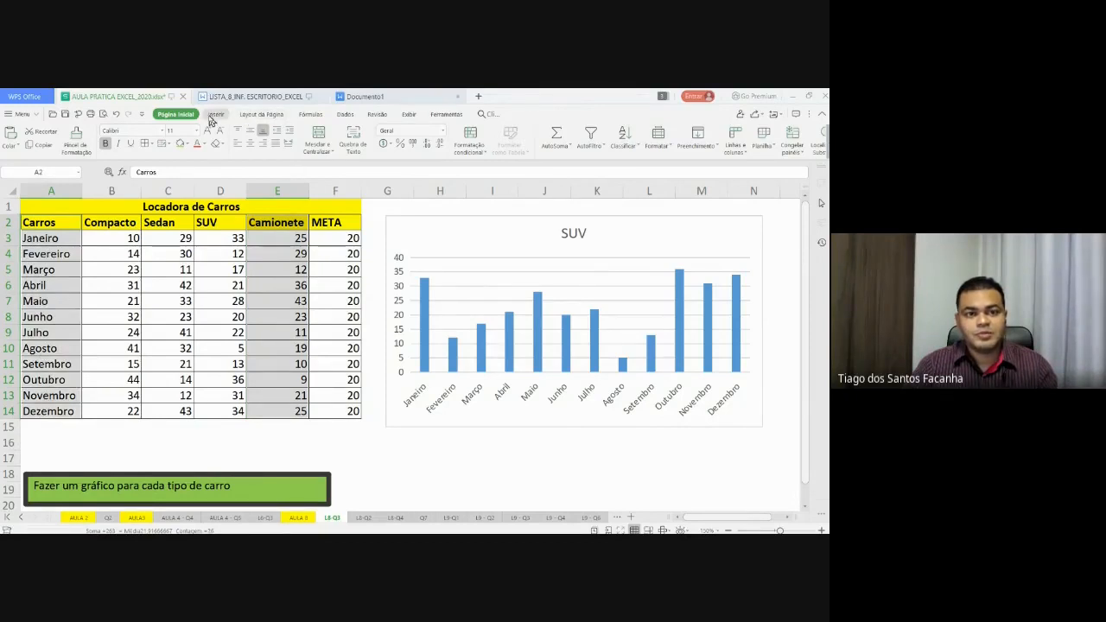
# - Insert a clustered 2D column chart of the Camionete data from Inserir
pyautogui.click(215, 115)
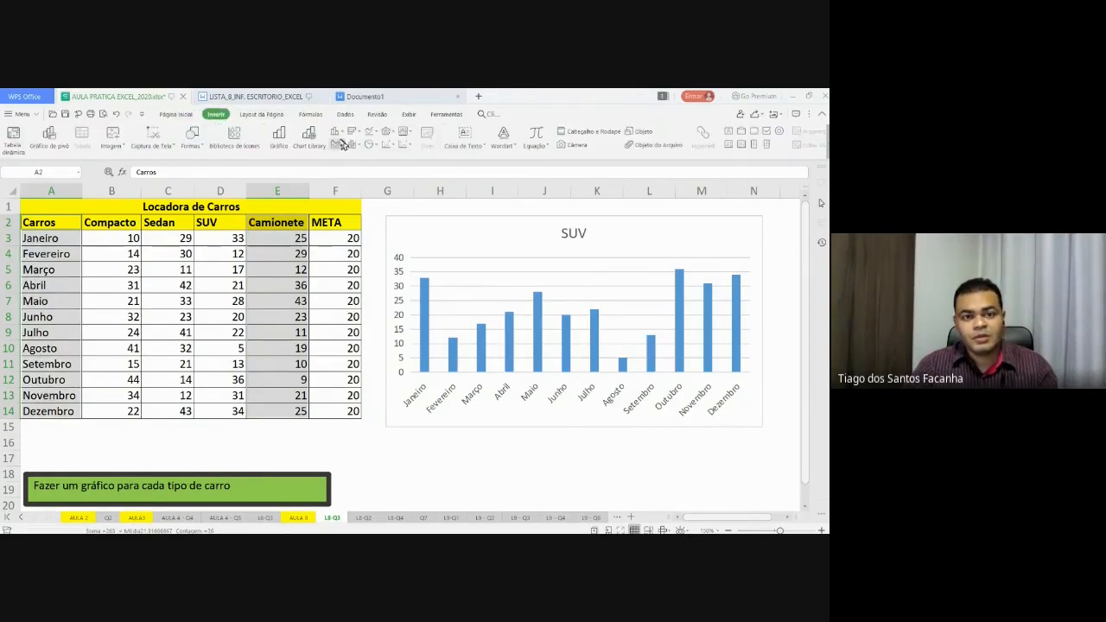
pyautogui.click(276, 138)
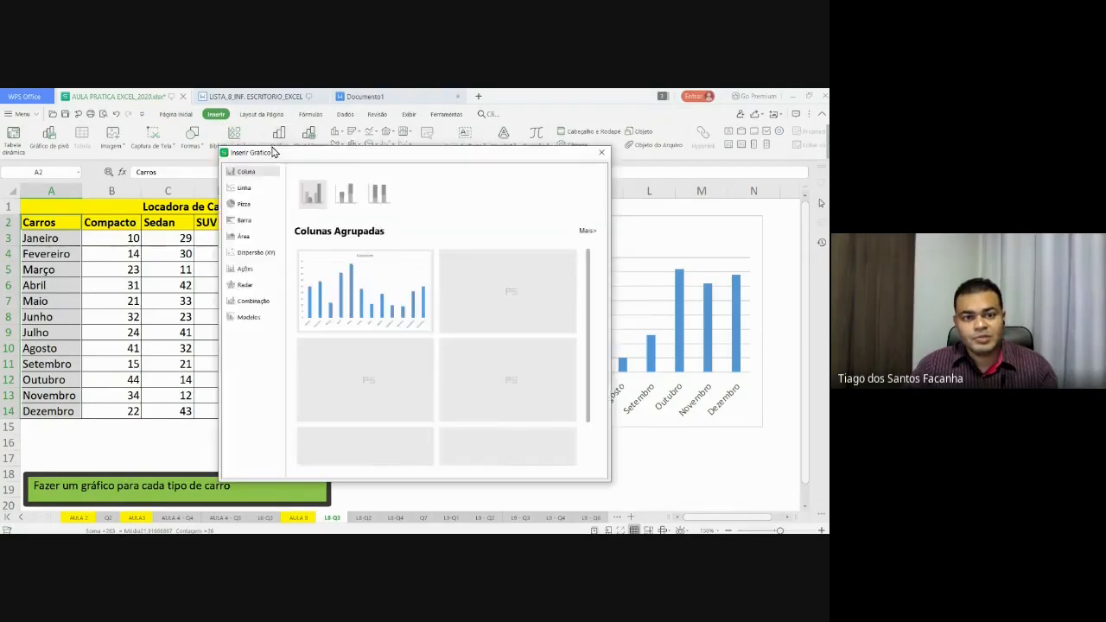
pyautogui.press('Escape')
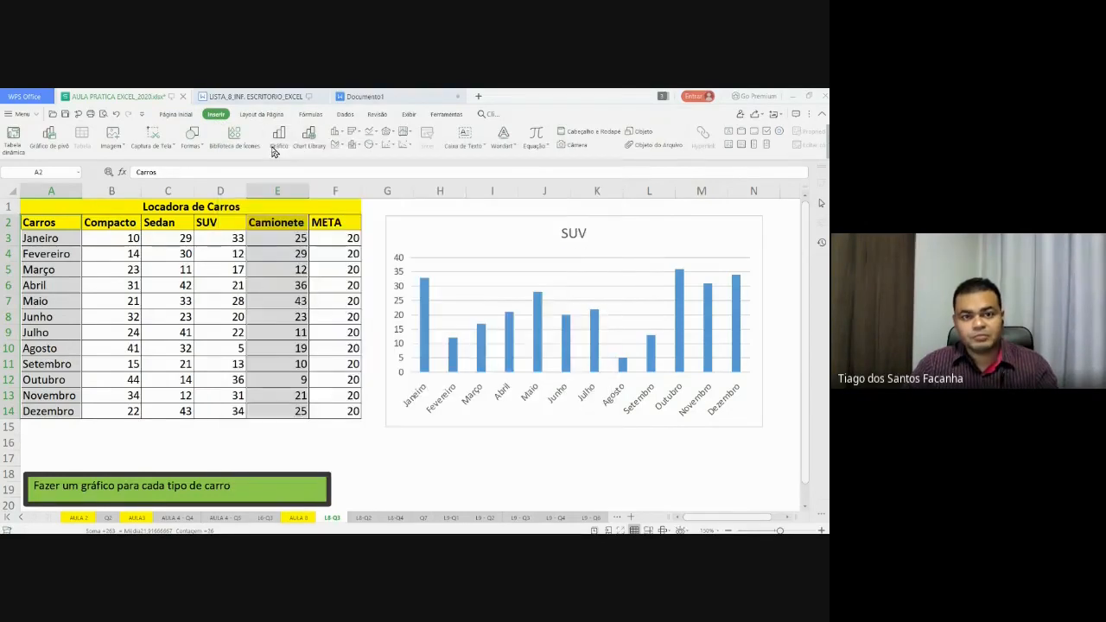
pyautogui.click(342, 134)
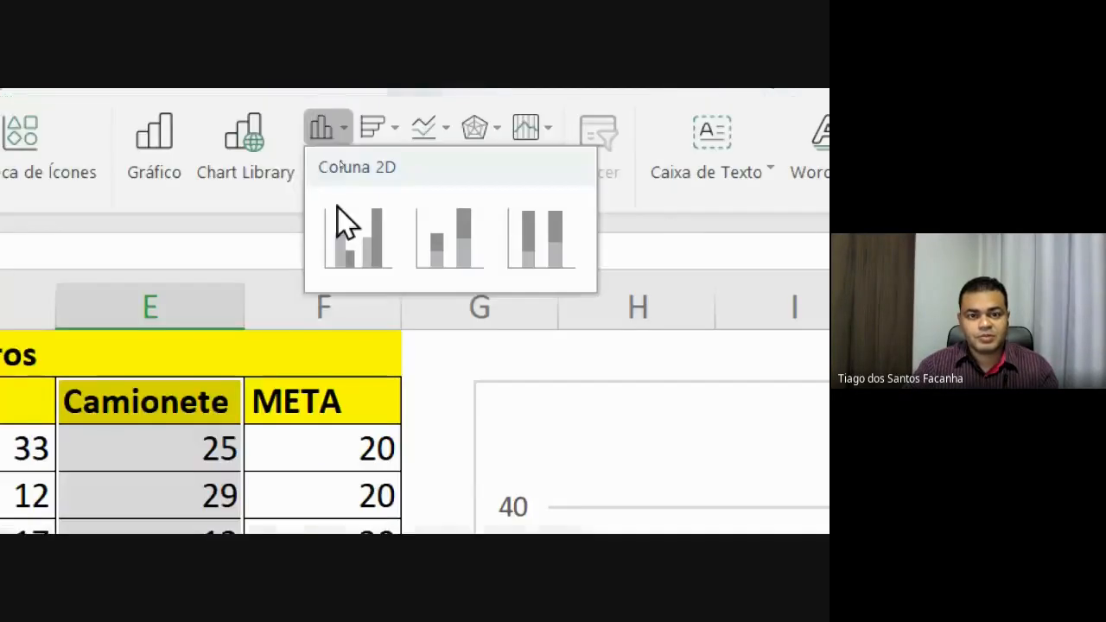
pyautogui.click(339, 216)
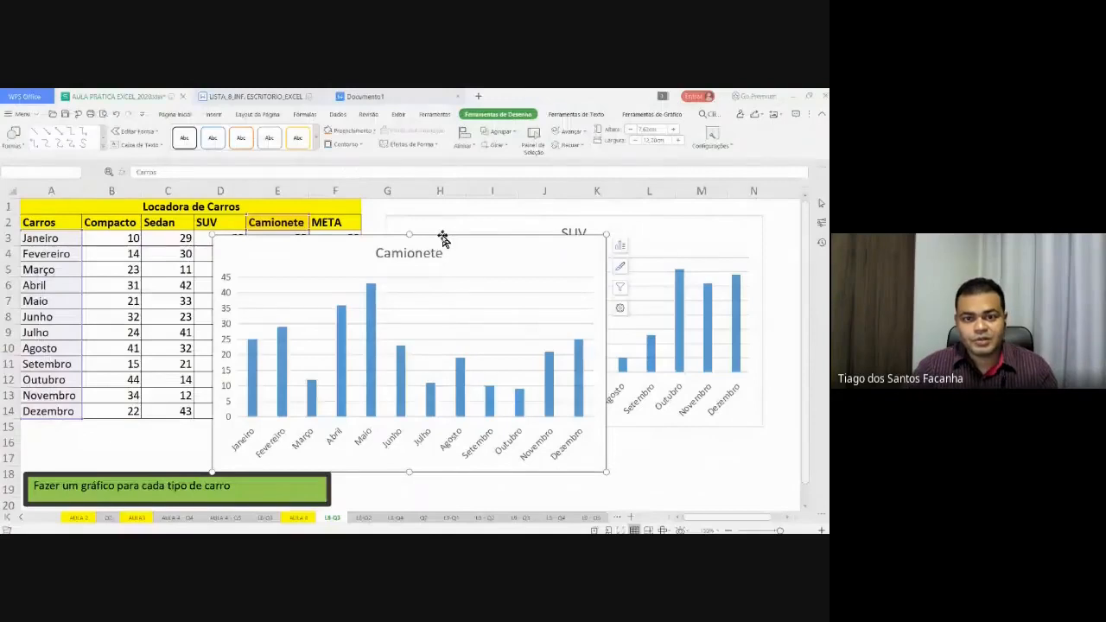
# - Move the Camionete chart below the SUV chart, shrink it slightly and align it
pyautogui.moveTo(444, 237); pyautogui.dragTo(602, 440)
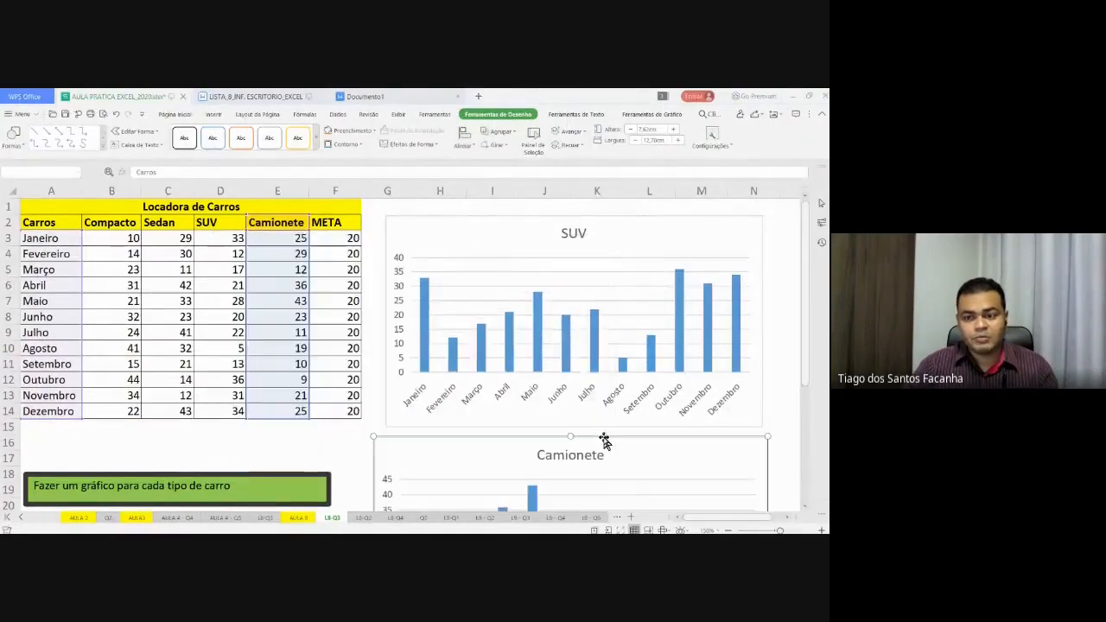
pyautogui.scroll(-4, 603, 432)
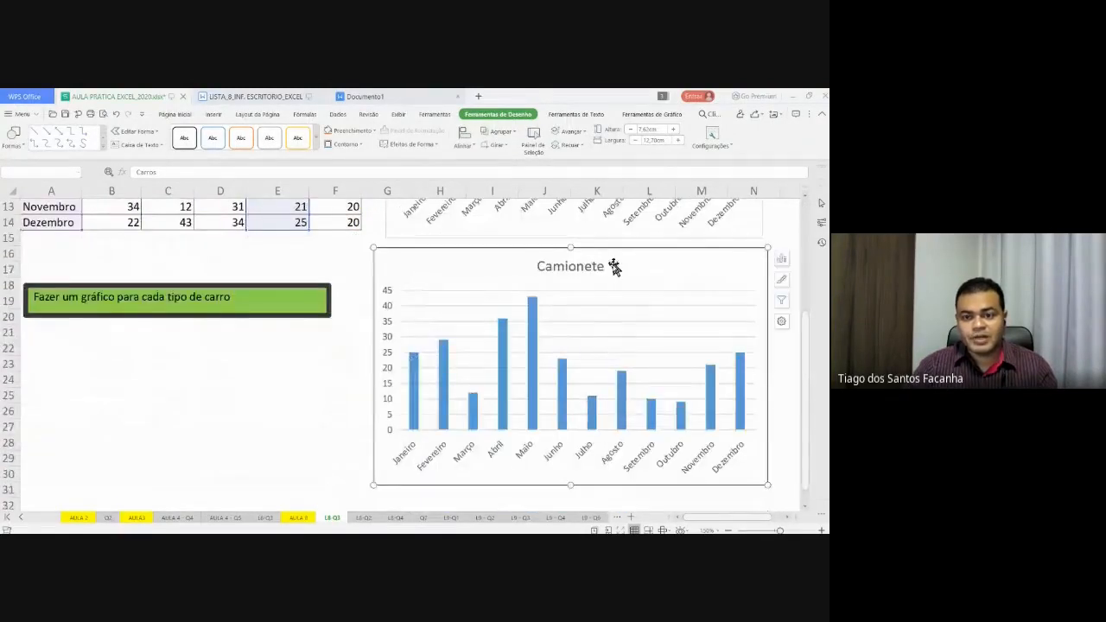
pyautogui.moveTo(614, 250); pyautogui.dragTo(623, 250)
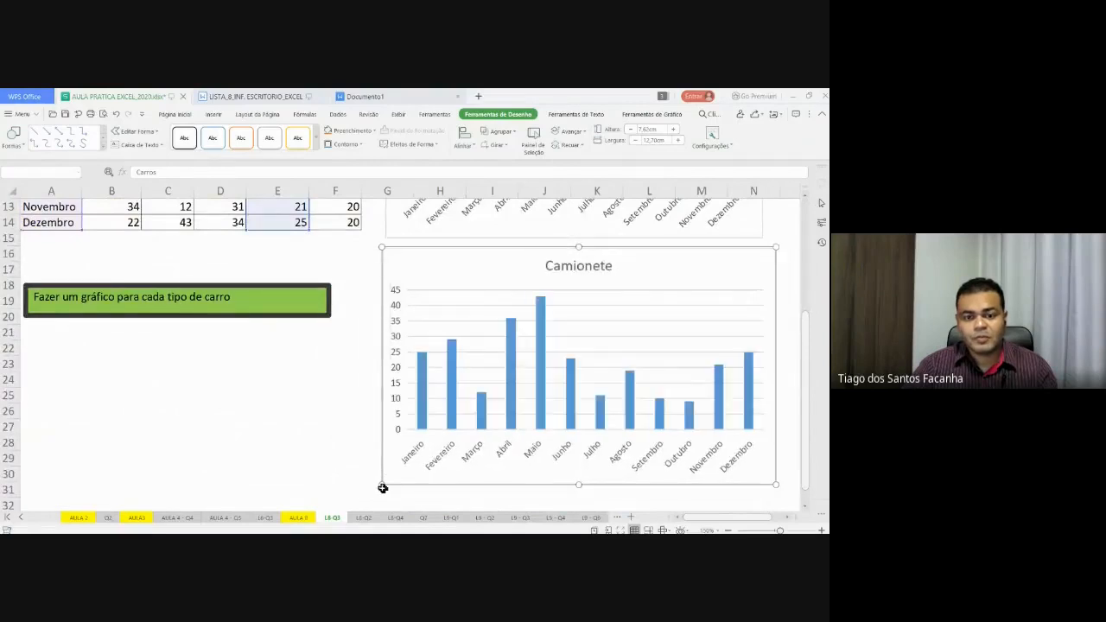
pyautogui.moveTo(382, 485); pyautogui.dragTo(391, 479)
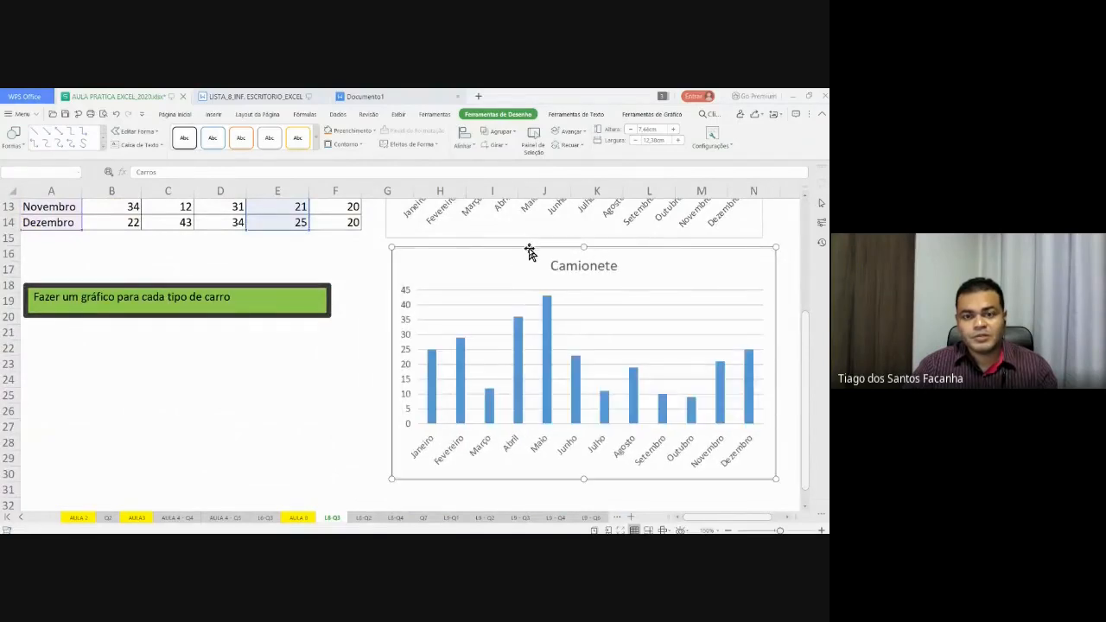
pyautogui.moveTo(528, 247); pyautogui.dragTo(519, 249)
pyautogui.click(330, 361)
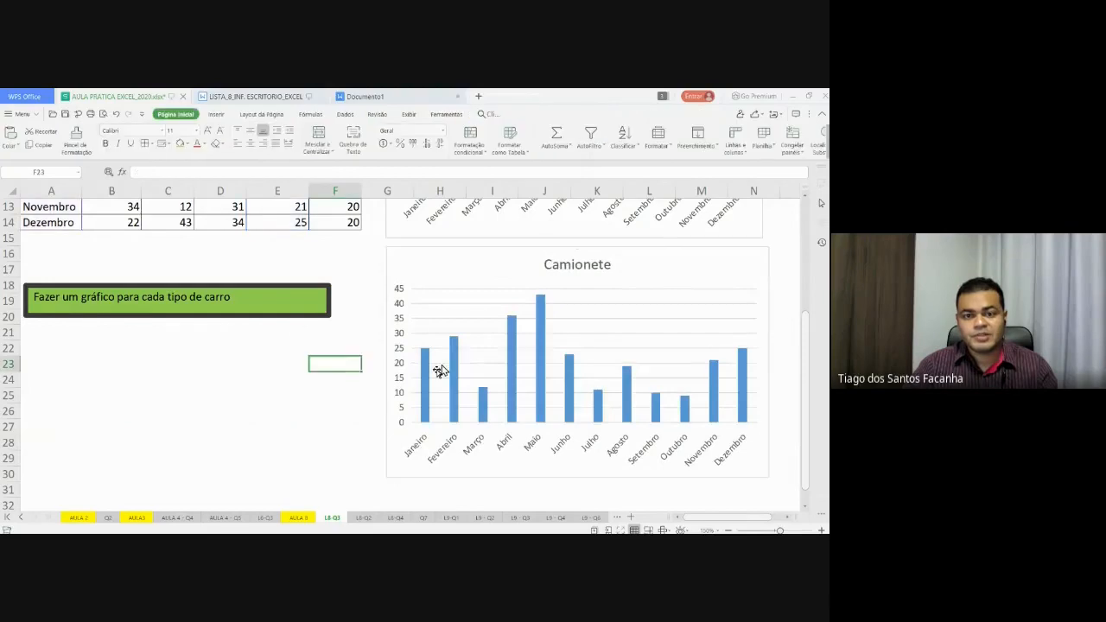
# - Select the META values F3:F14
pyautogui.scroll(4, 292, 436)
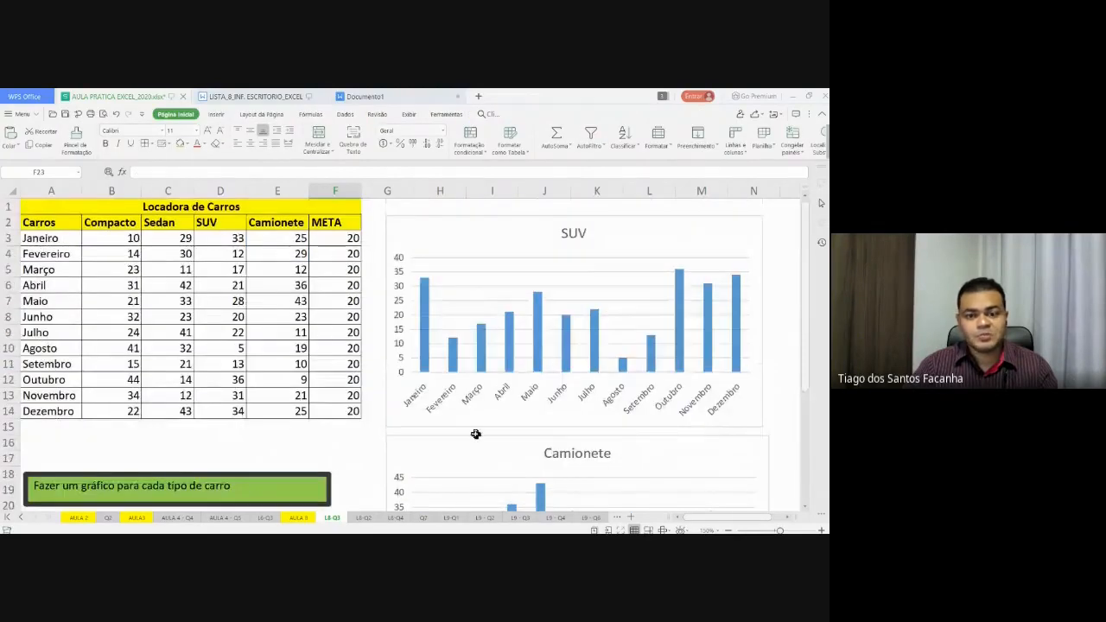
pyautogui.scroll(-4, 530, 484)
pyautogui.scroll(3, 534, 458)
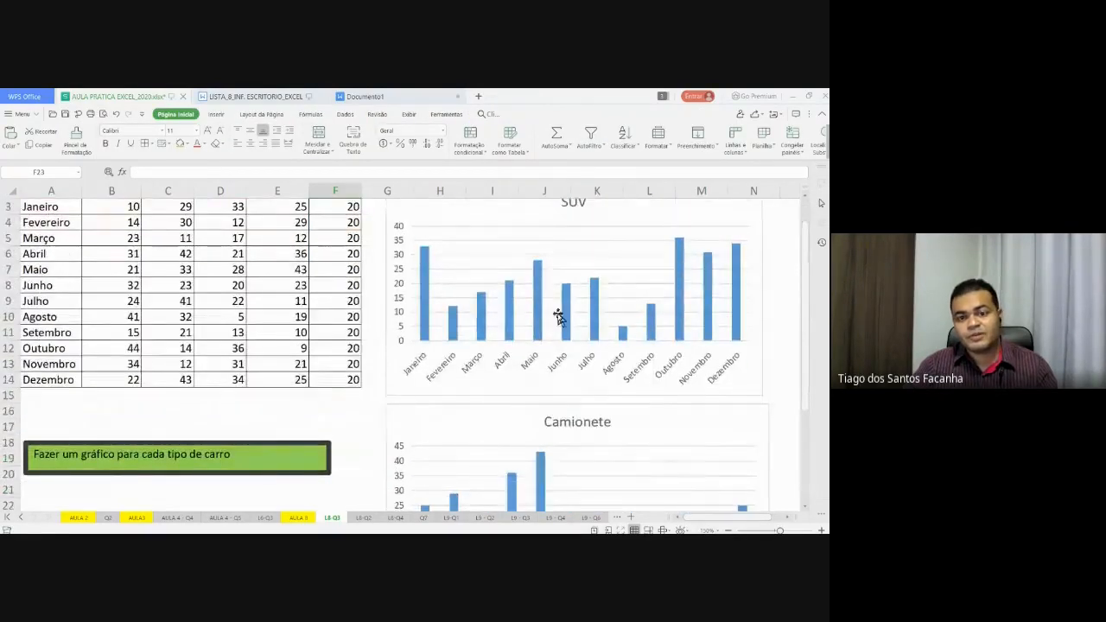
pyautogui.scroll(-3, 560, 346)
pyautogui.scroll(3, 619, 372)
pyautogui.scroll(1, 618, 371)
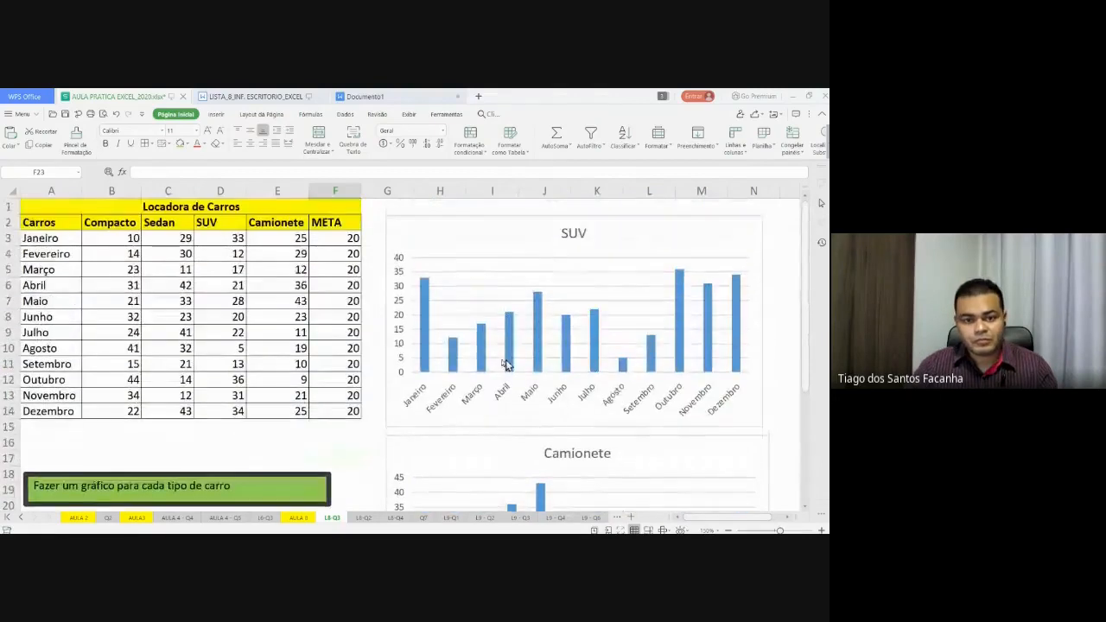
pyautogui.click(344, 237)
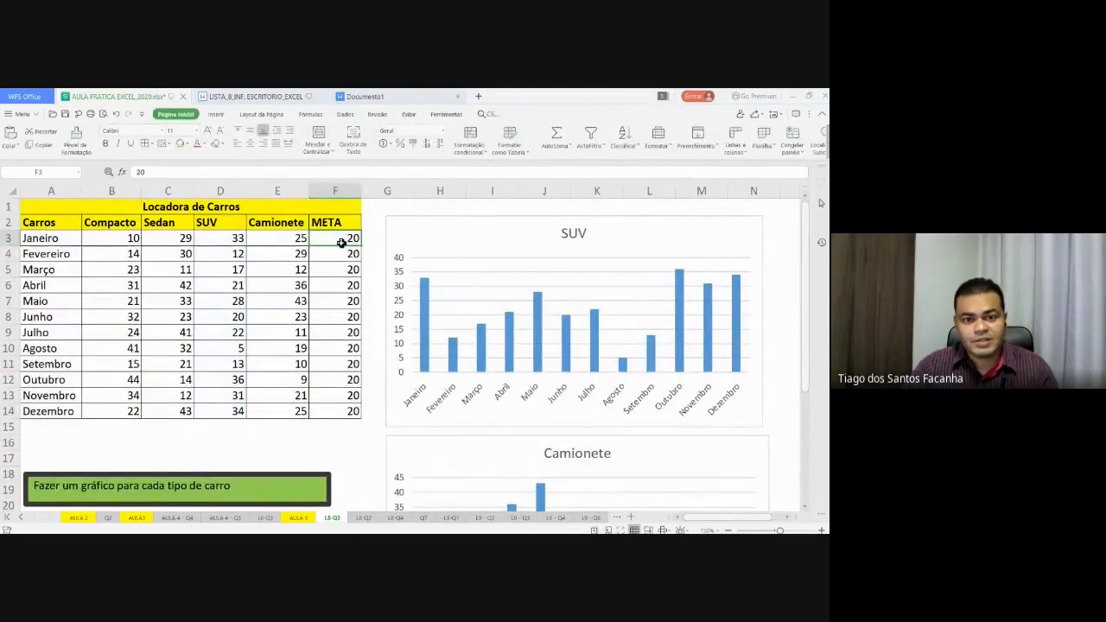
pyautogui.moveTo(333, 239); pyautogui.dragTo(334, 410)
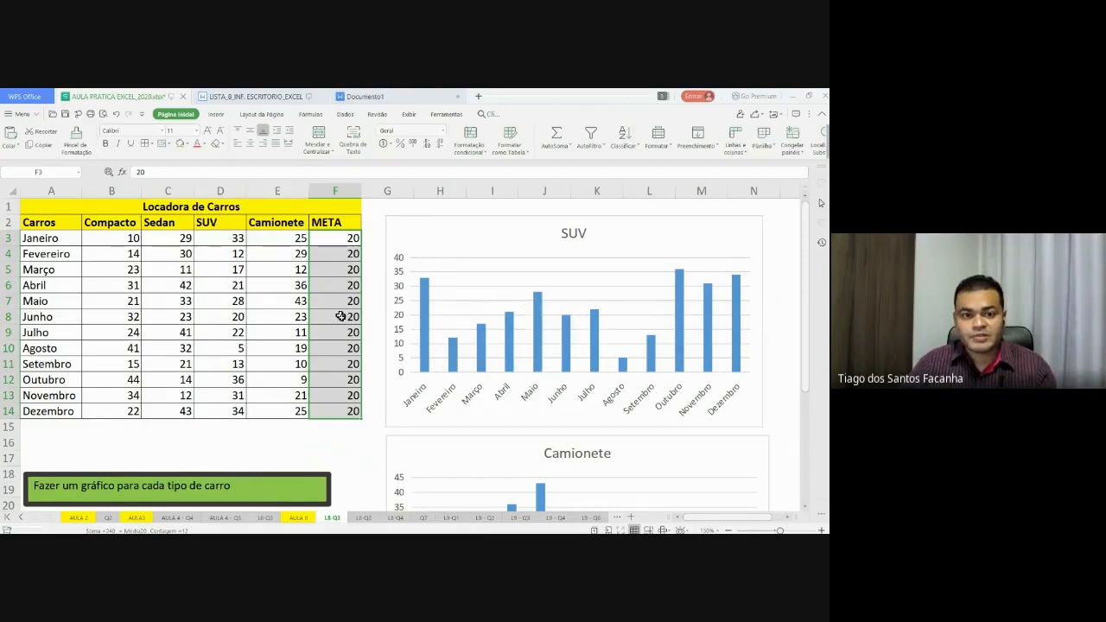
# - Select the SUV chart and open Selecionar Dados to reach Editar Fonte de Dados
pyautogui.click(579, 277)
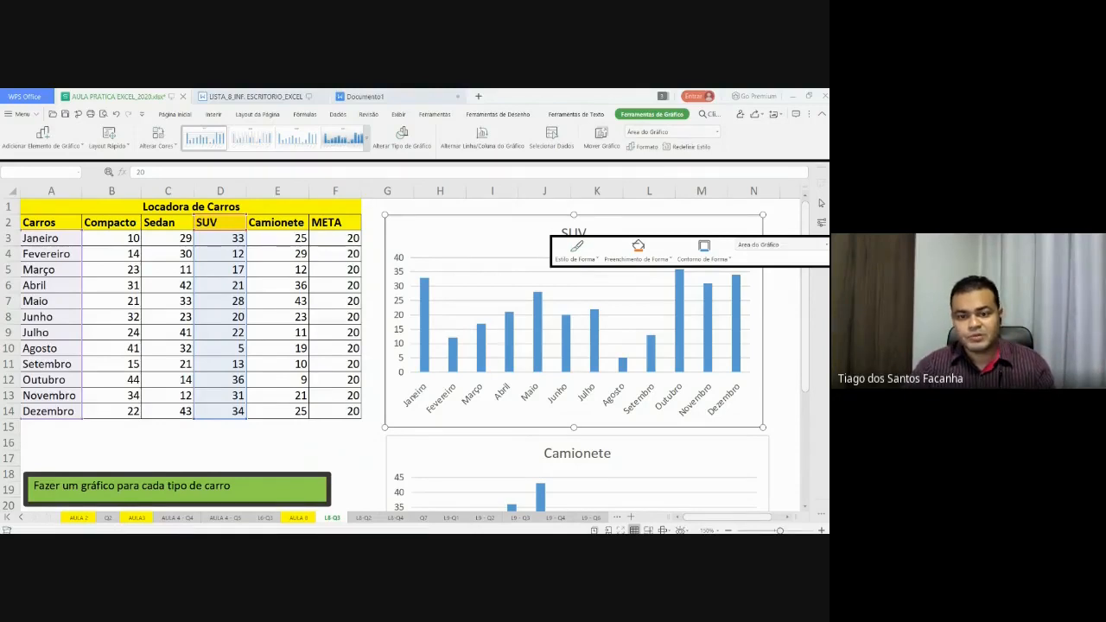
pyautogui.click(551, 138)
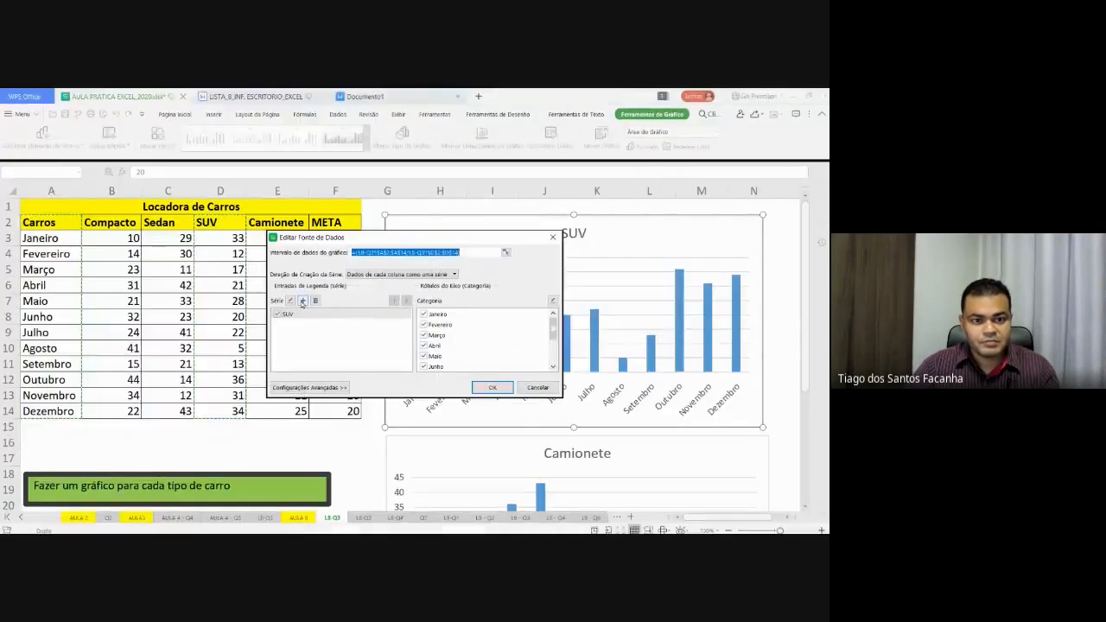
# - Add a new series using F3:F14 as its values and apply the change
pyautogui.click(303, 302)
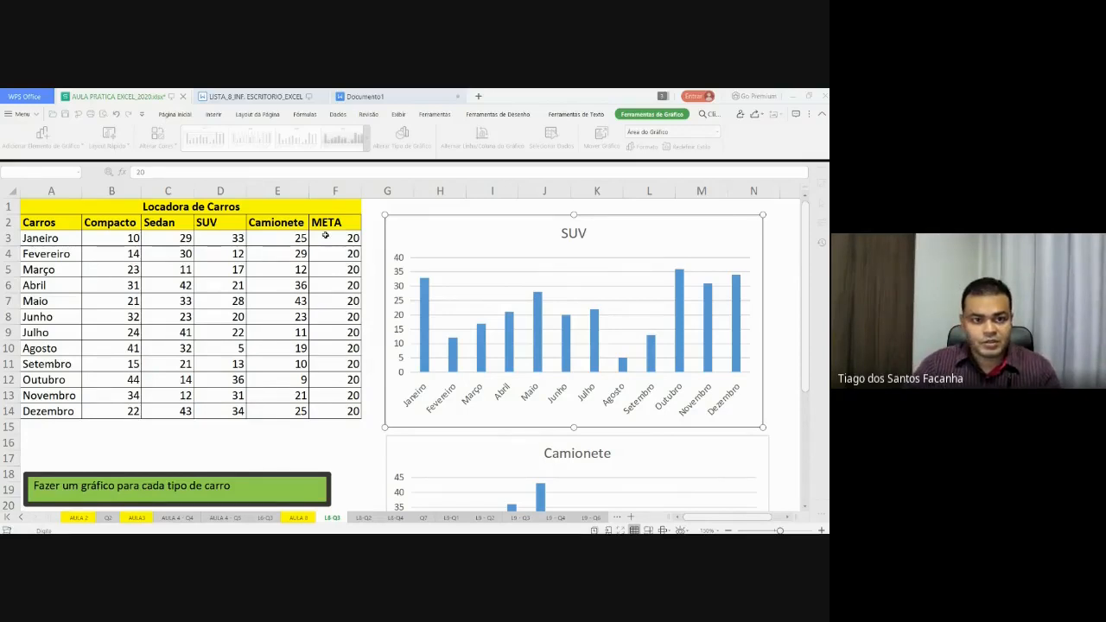
pyautogui.moveTo(328, 239); pyautogui.dragTo(331, 412)
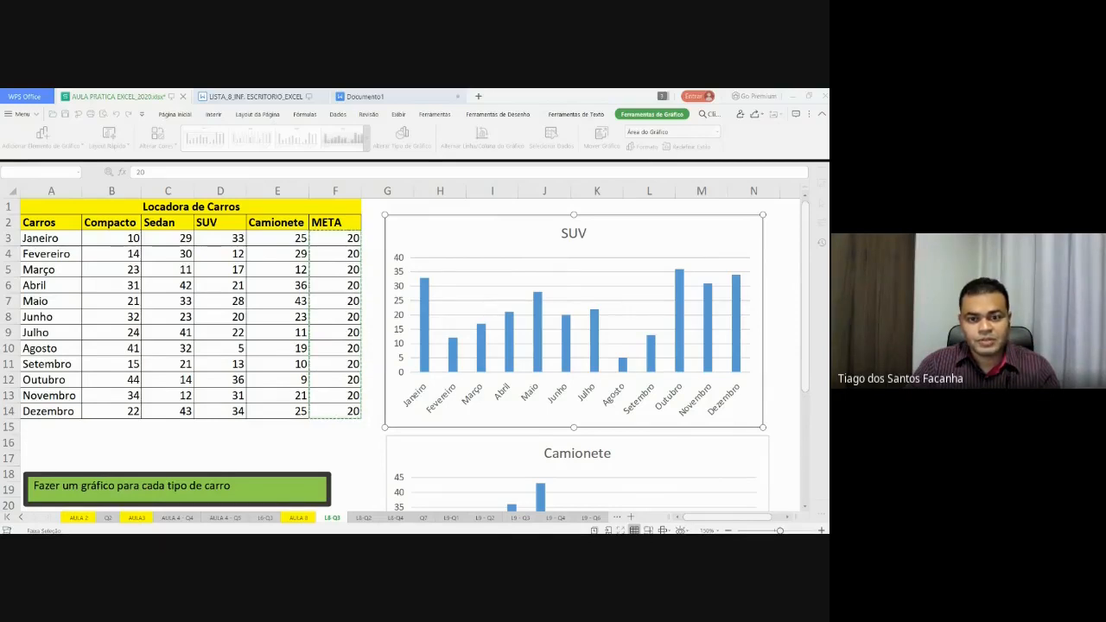
pyautogui.press('Return')
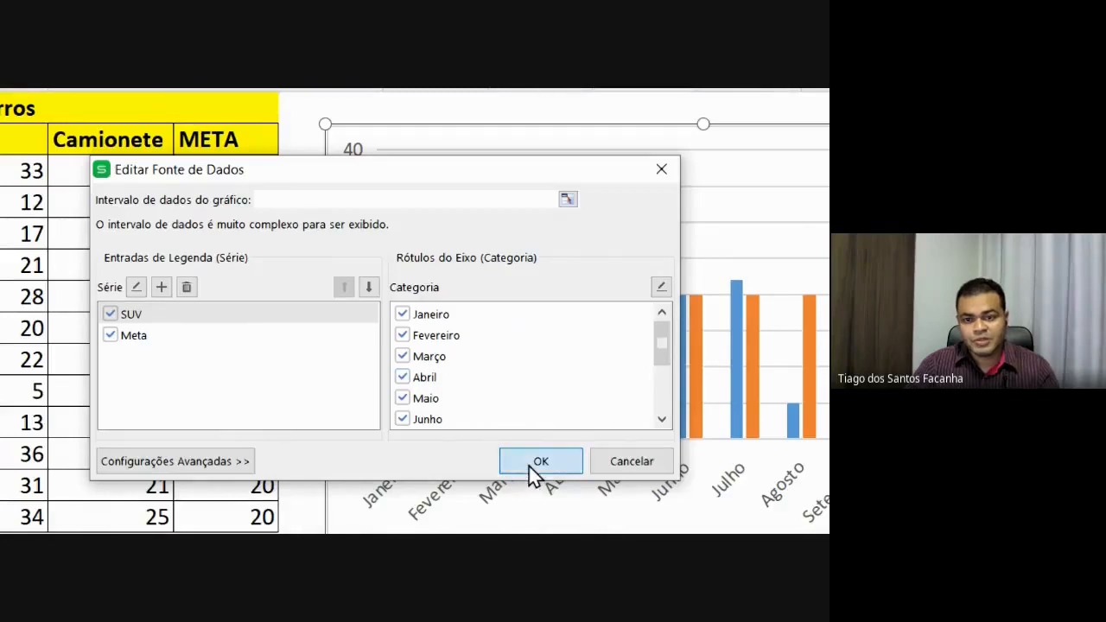
pyautogui.click(540, 464)
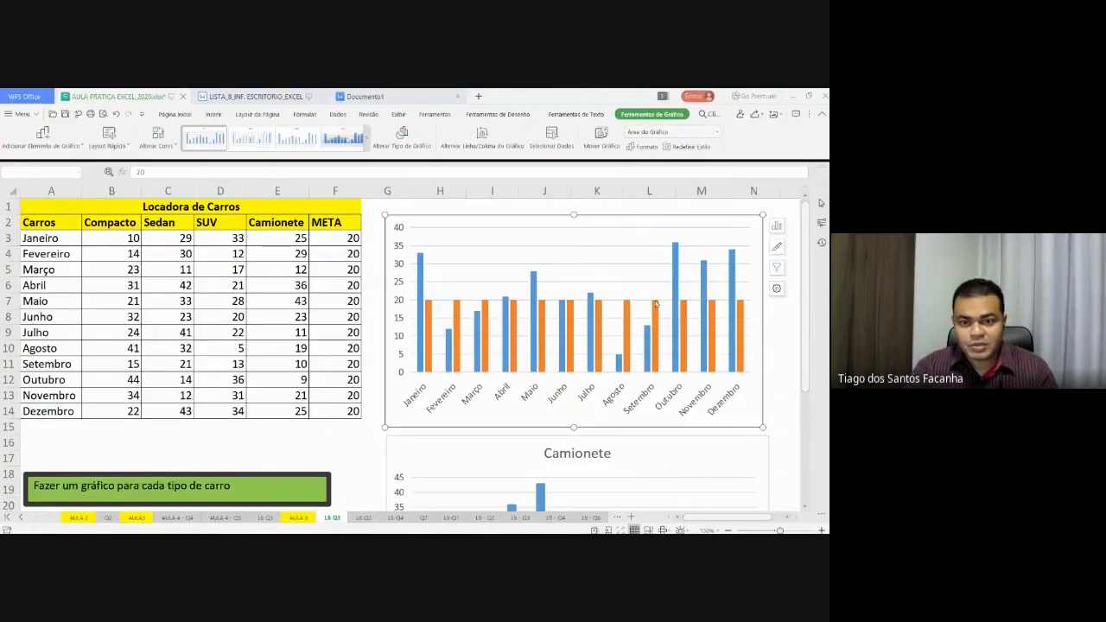
# - Change the Meta series to a line with the Combinação Coluna Clusterizada - Linha chart type
pyautogui.click(543, 316)
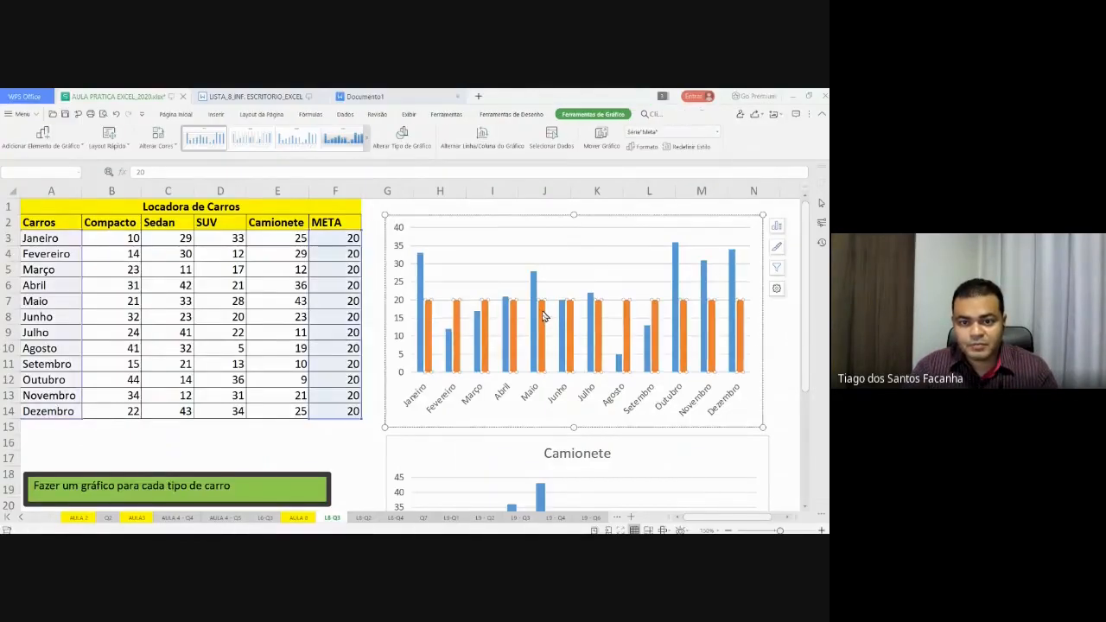
pyautogui.click(413, 147)
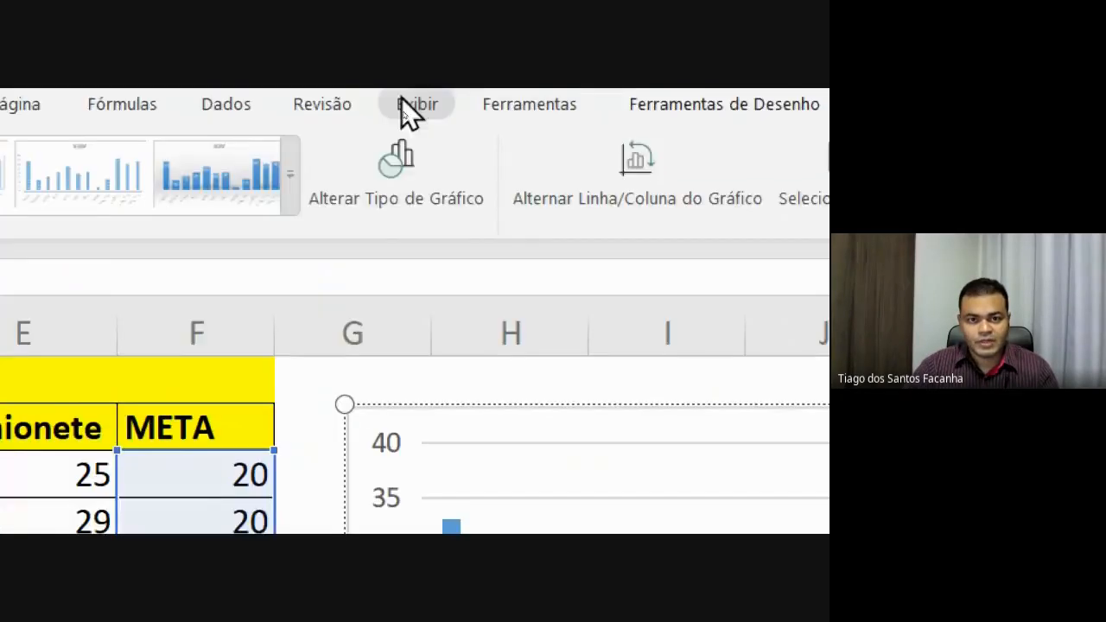
pyautogui.click(402, 142)
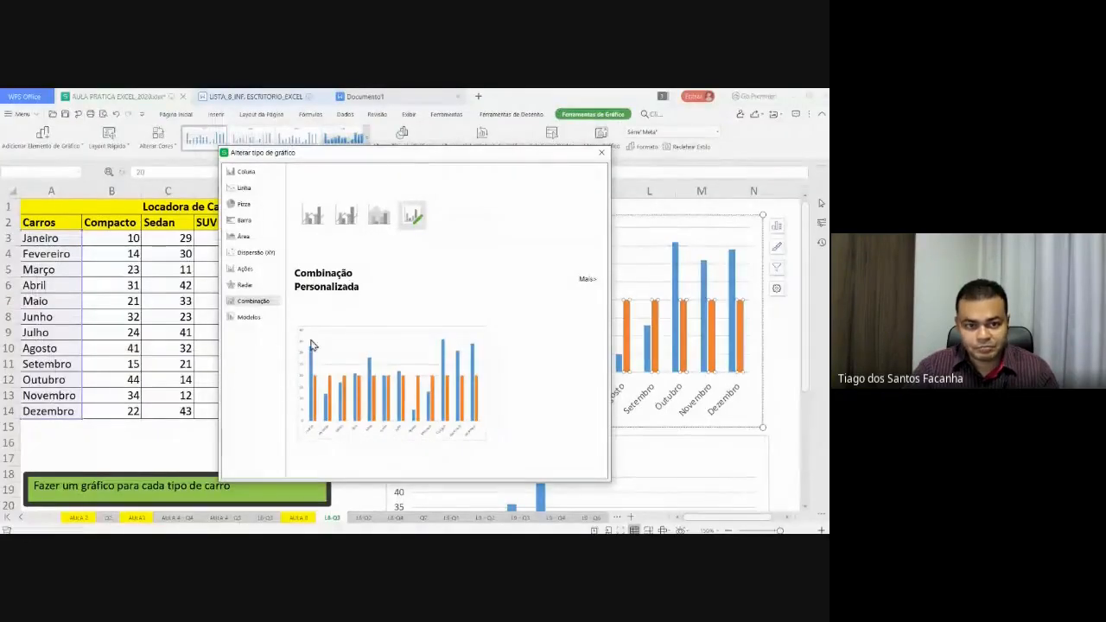
pyautogui.click(246, 173)
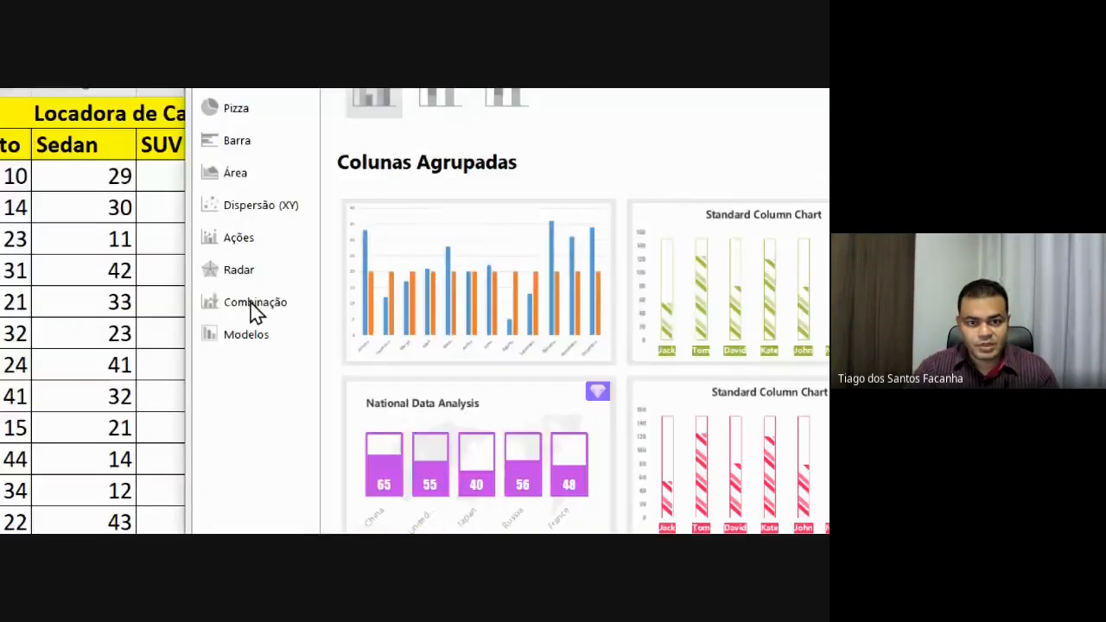
pyautogui.click(252, 302)
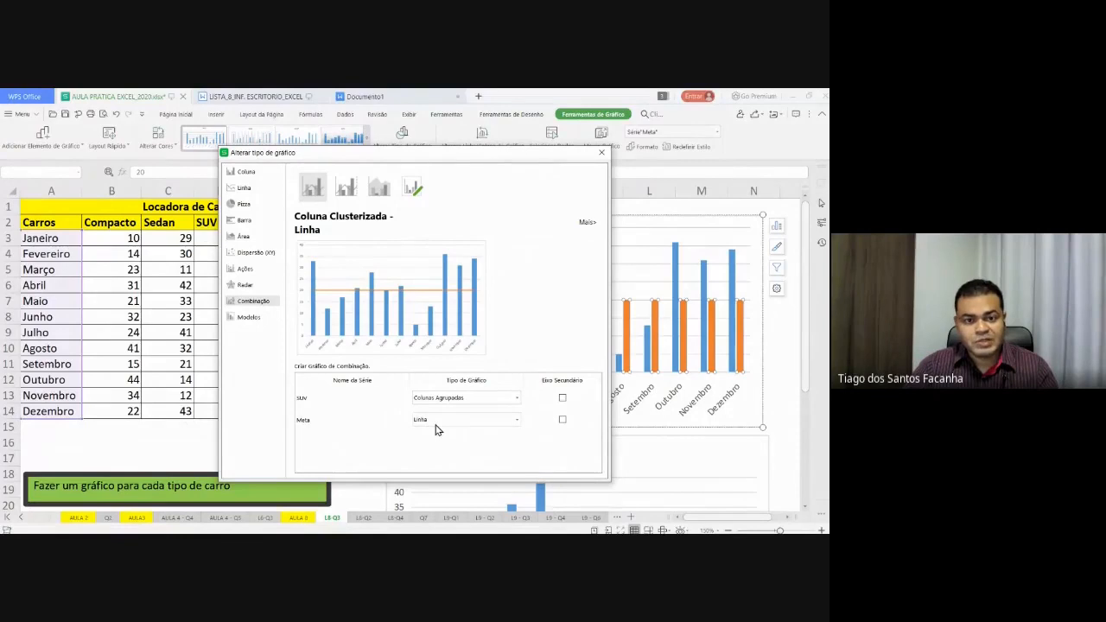
pyautogui.click(412, 304)
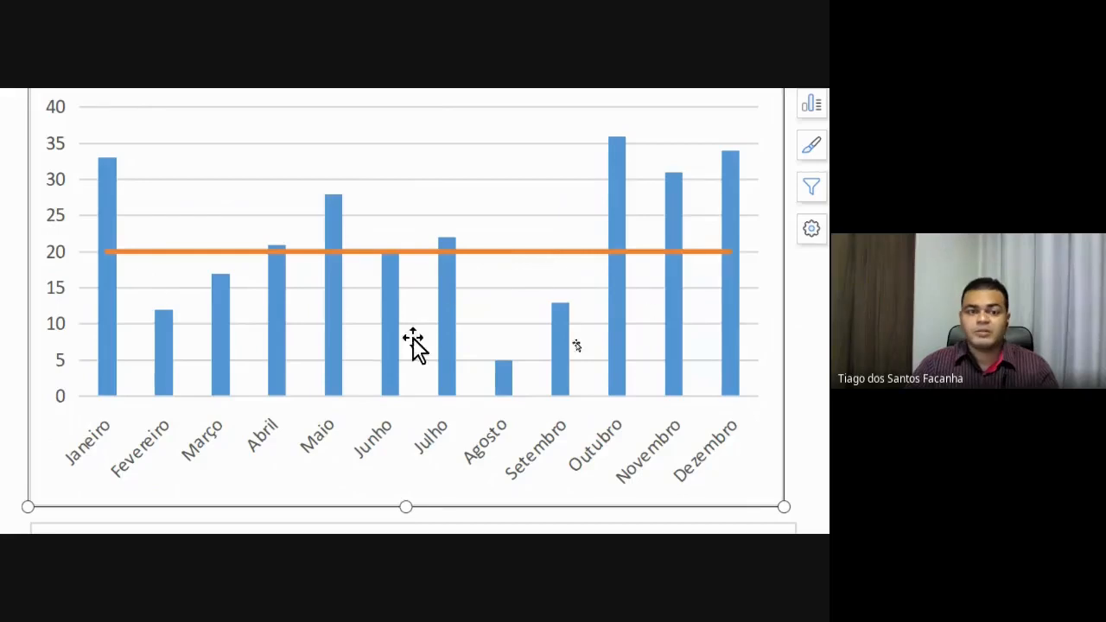
# - Select single SUV bars individually: Fevereiro, Março, Agosto and Setembro
pyautogui.click(162, 326)
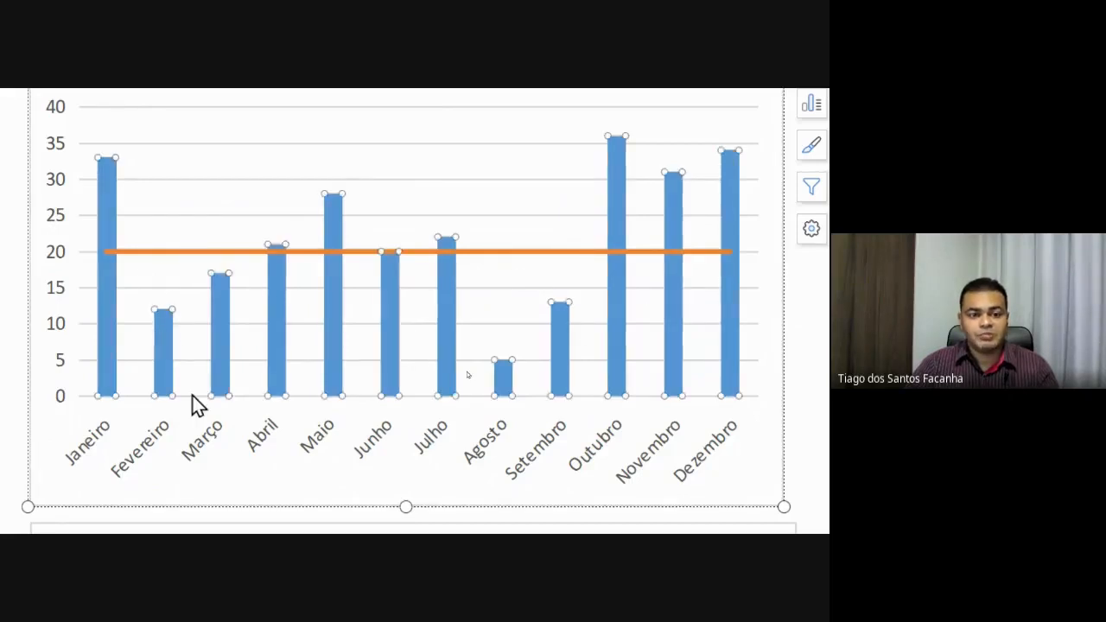
pyautogui.click(164, 347)
pyautogui.click(222, 346)
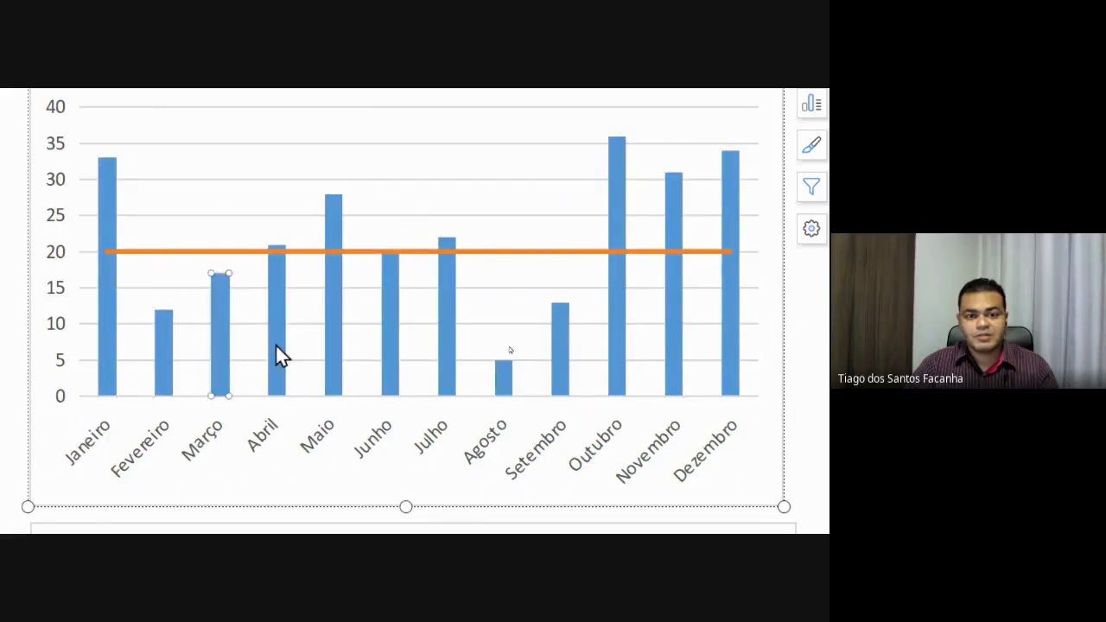
pyautogui.click(503, 380)
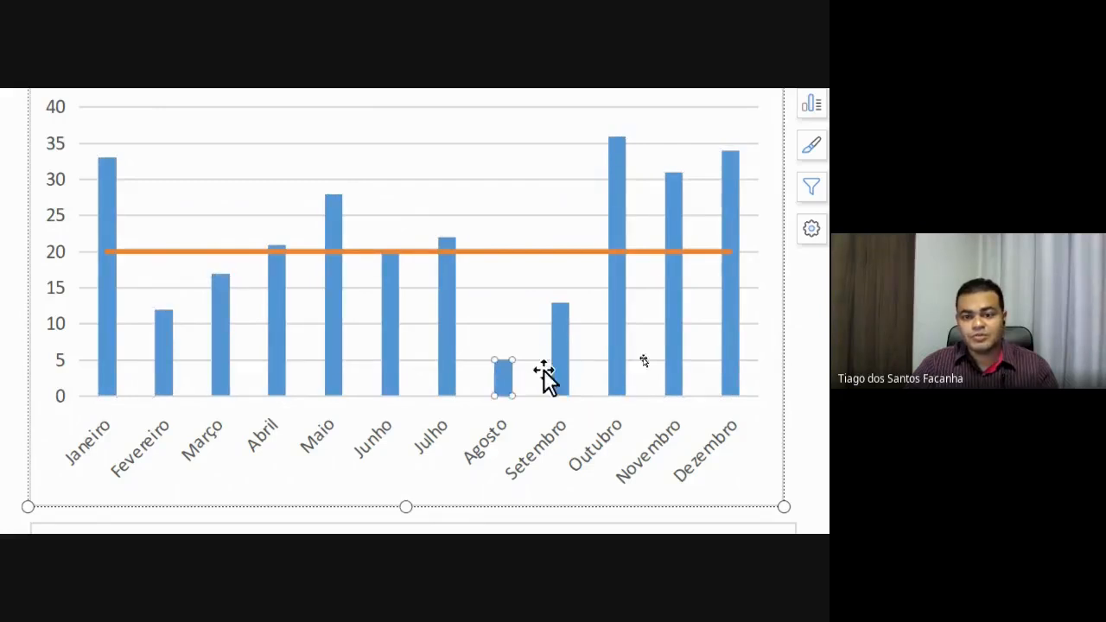
pyautogui.click(560, 372)
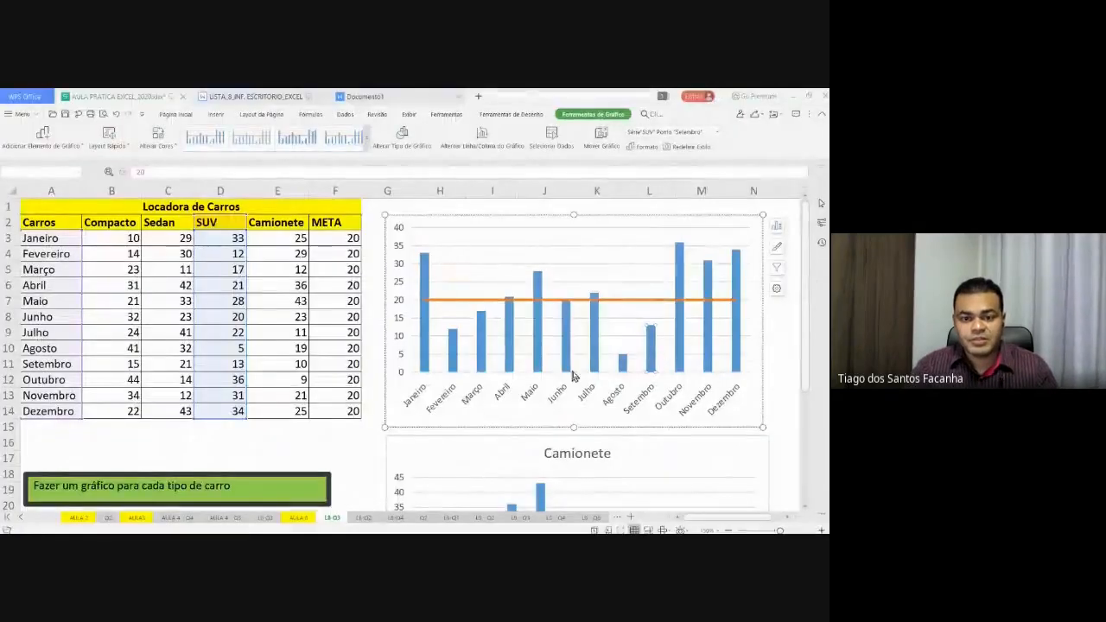
pyautogui.click(455, 350)
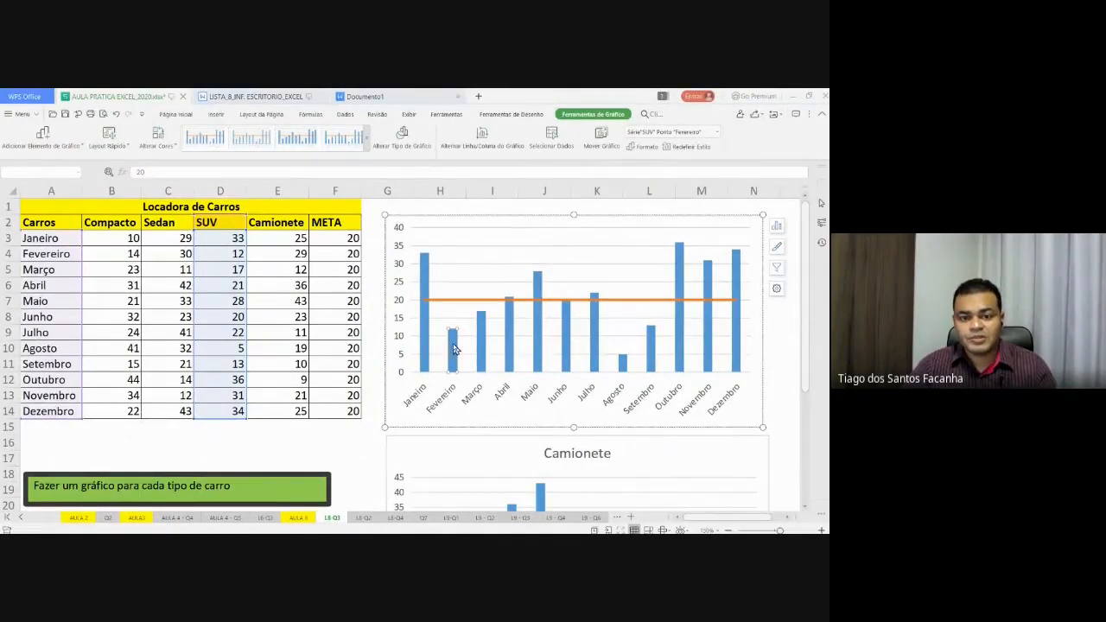
# - Fill the Fevereiro, Março, Agosto and Setembro bars red using Página Inicial's fill colour
pyautogui.click(184, 117)
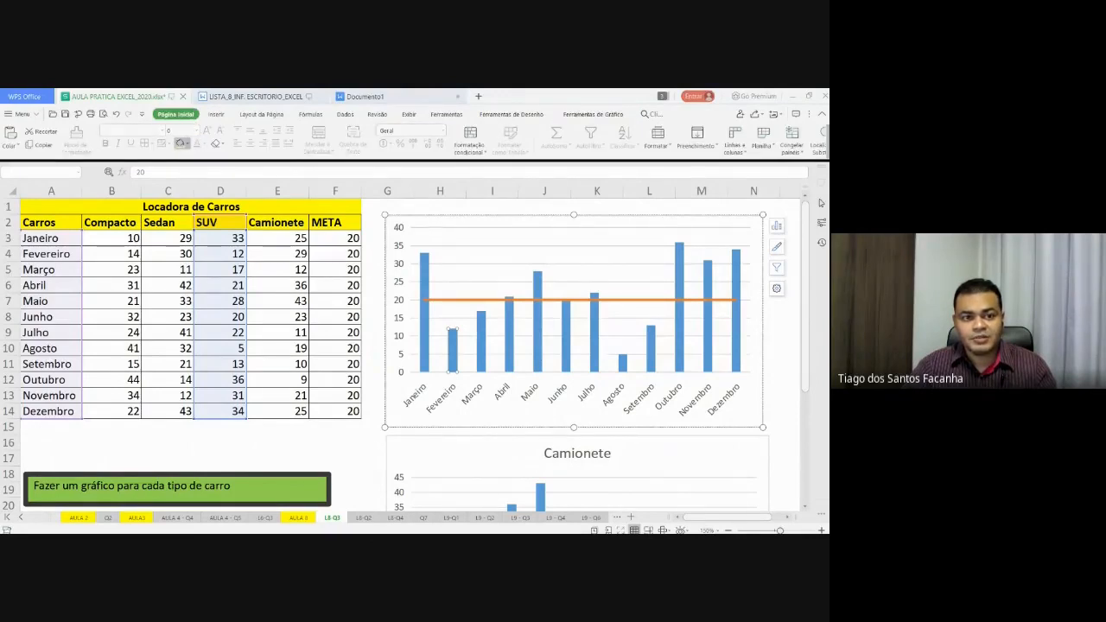
pyautogui.click(180, 141)
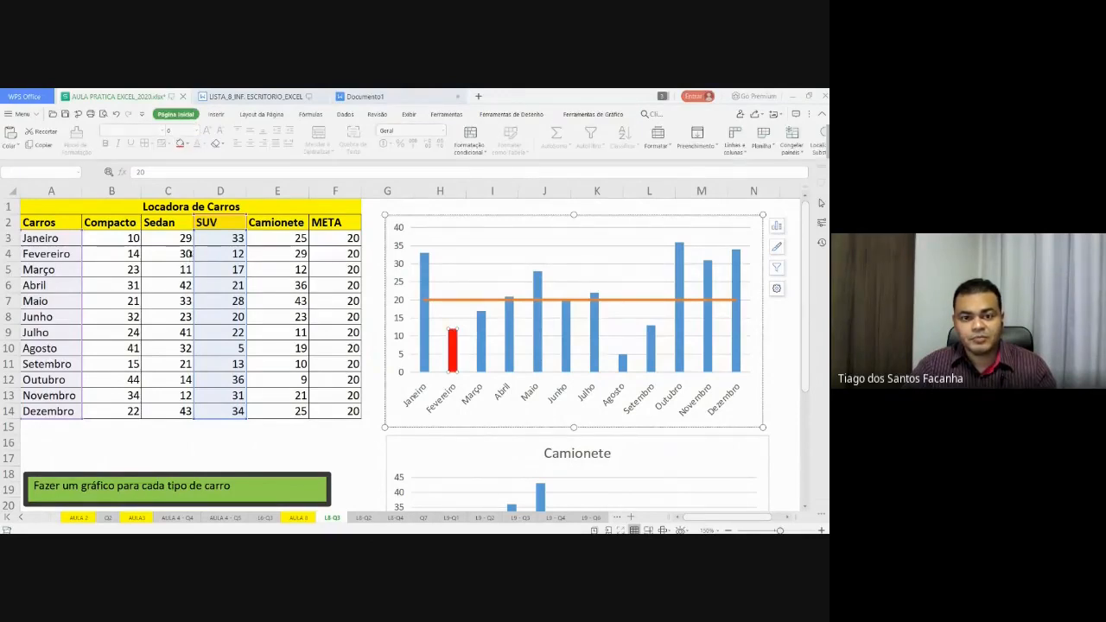
pyautogui.click(481, 333)
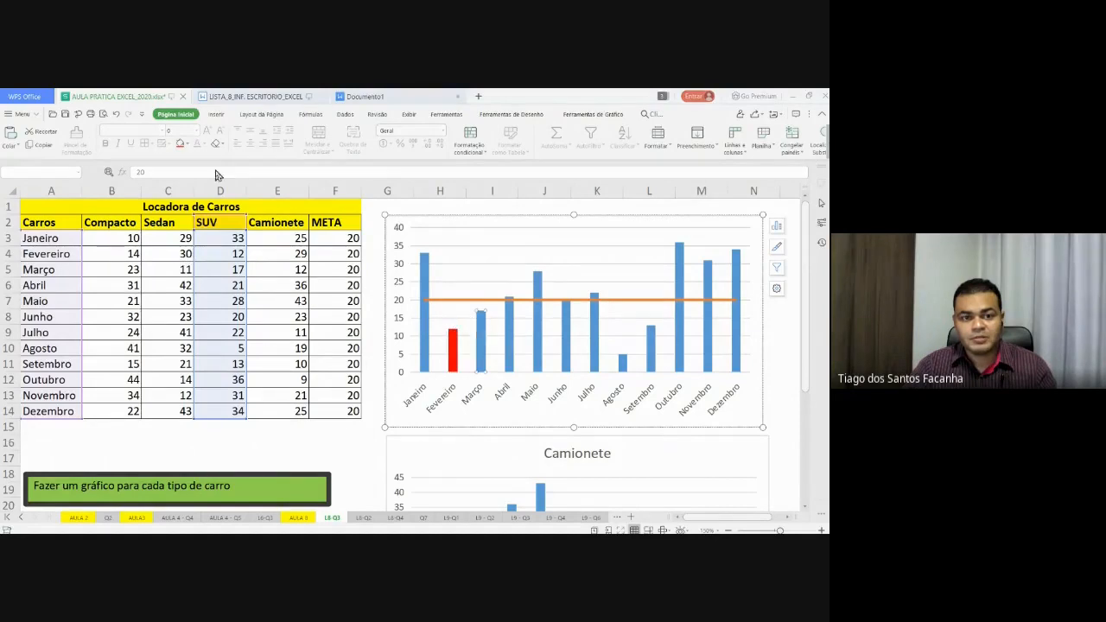
pyautogui.click(181, 143)
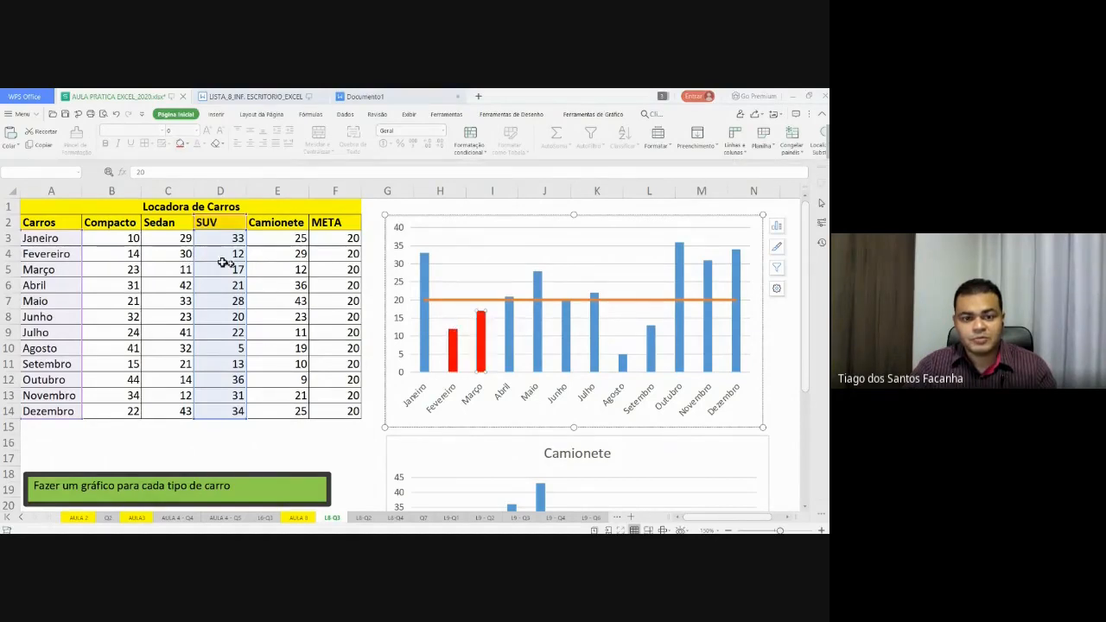
pyautogui.click(621, 366)
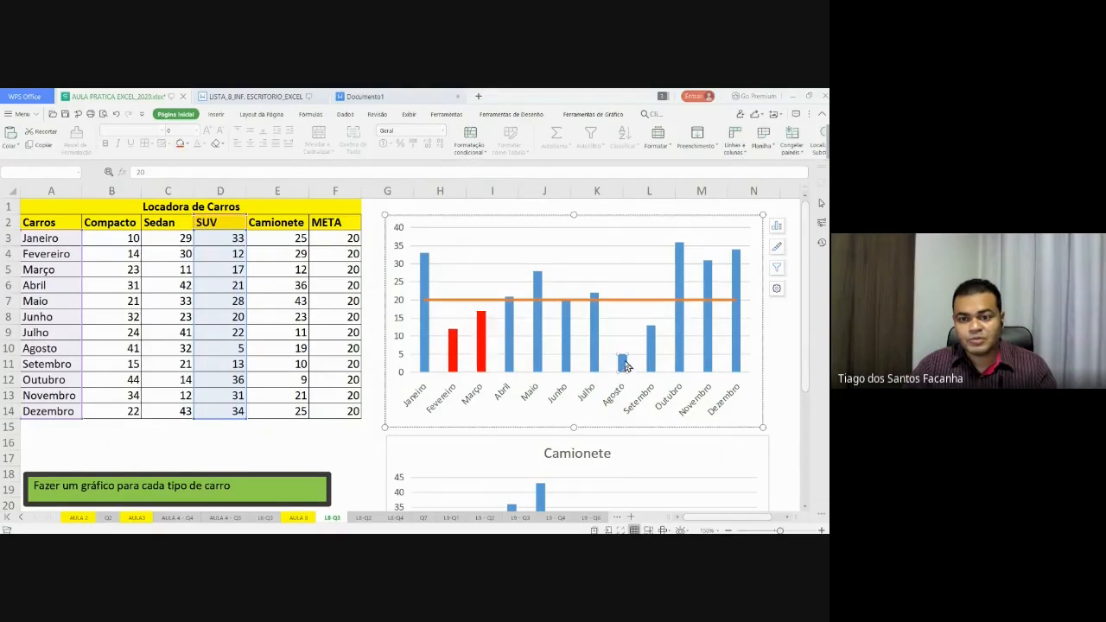
pyautogui.click(181, 144)
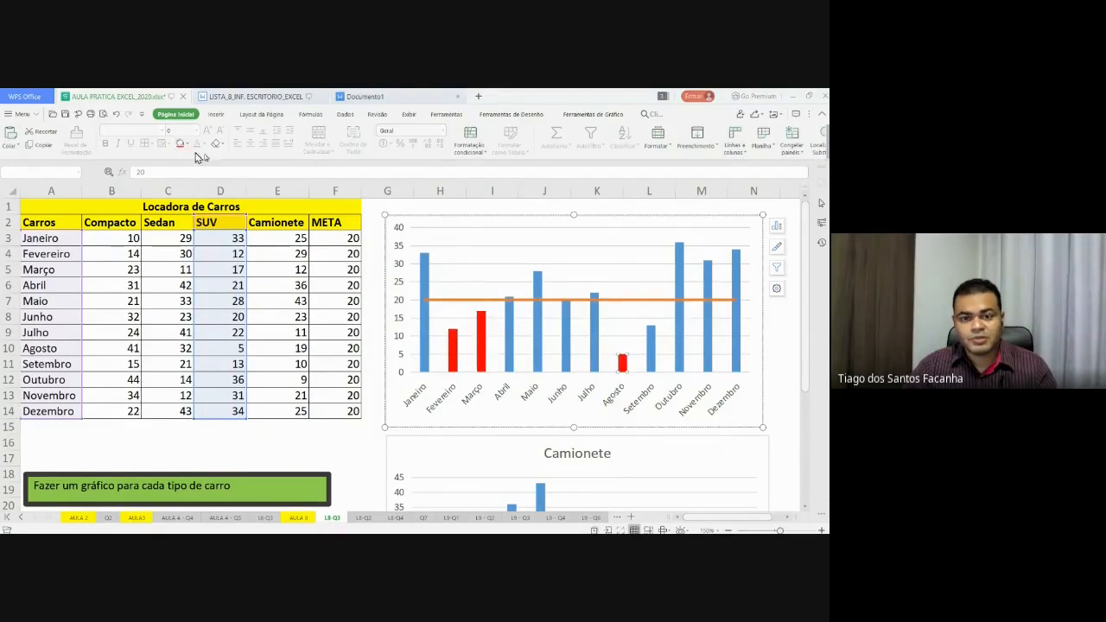
pyautogui.click(651, 341)
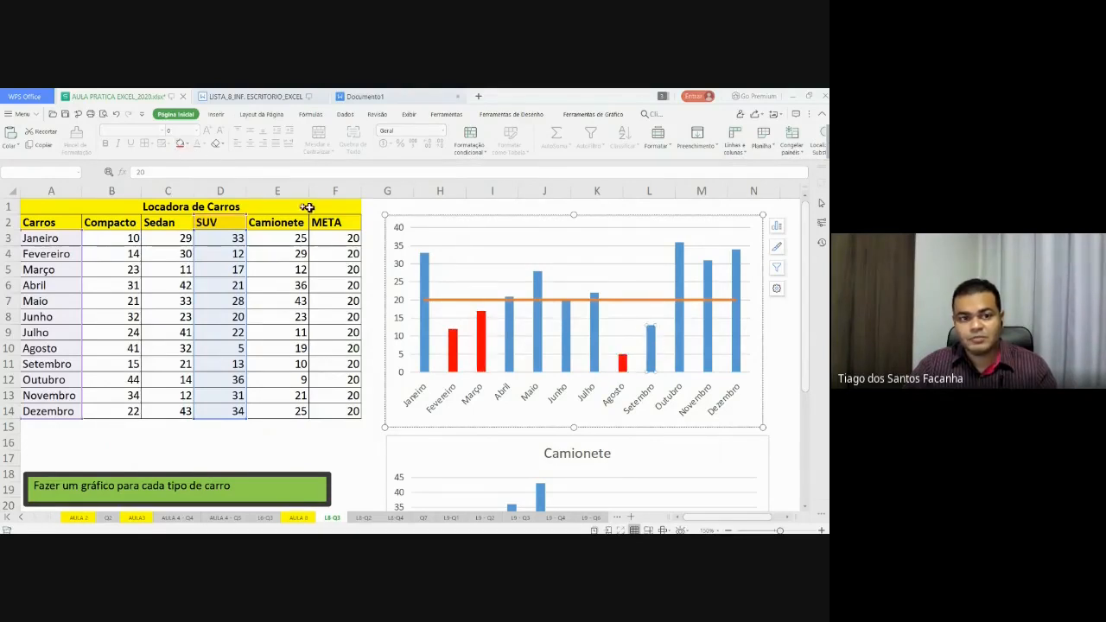
pyautogui.click(181, 143)
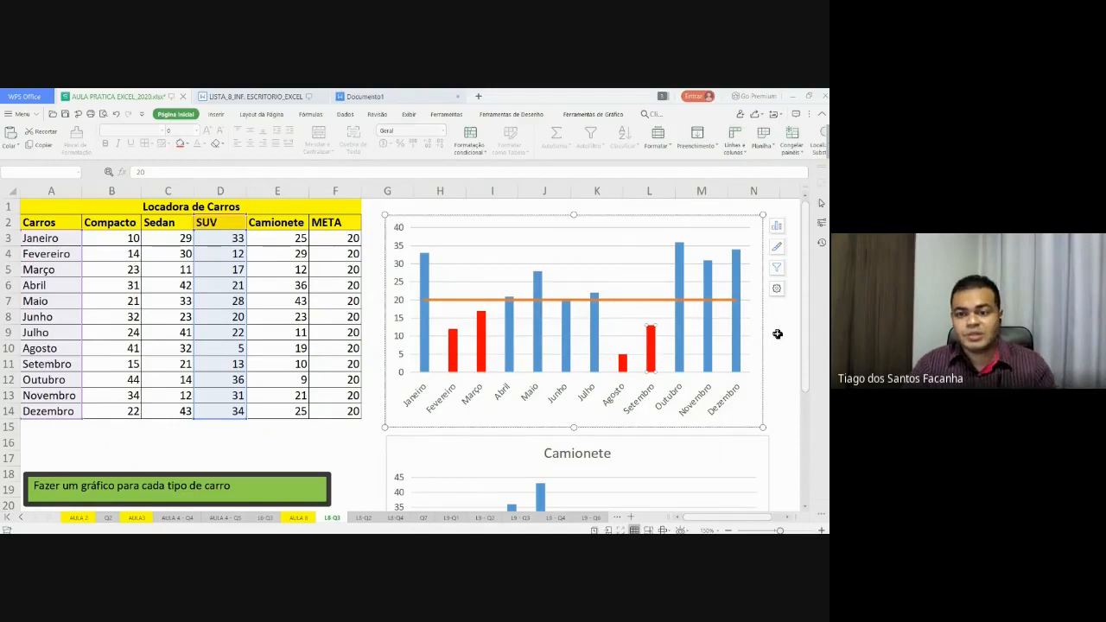
pyautogui.click(632, 275)
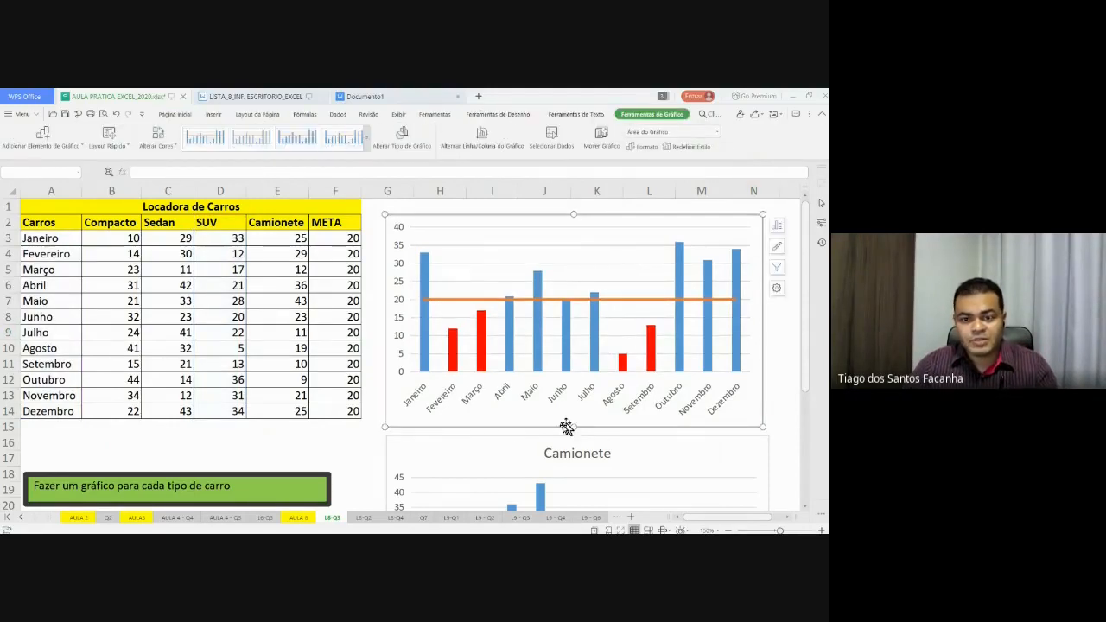
# - Drag the Camionete chart lower and enable Título do Gráfico on the SUV chart
pyautogui.click(505, 463)
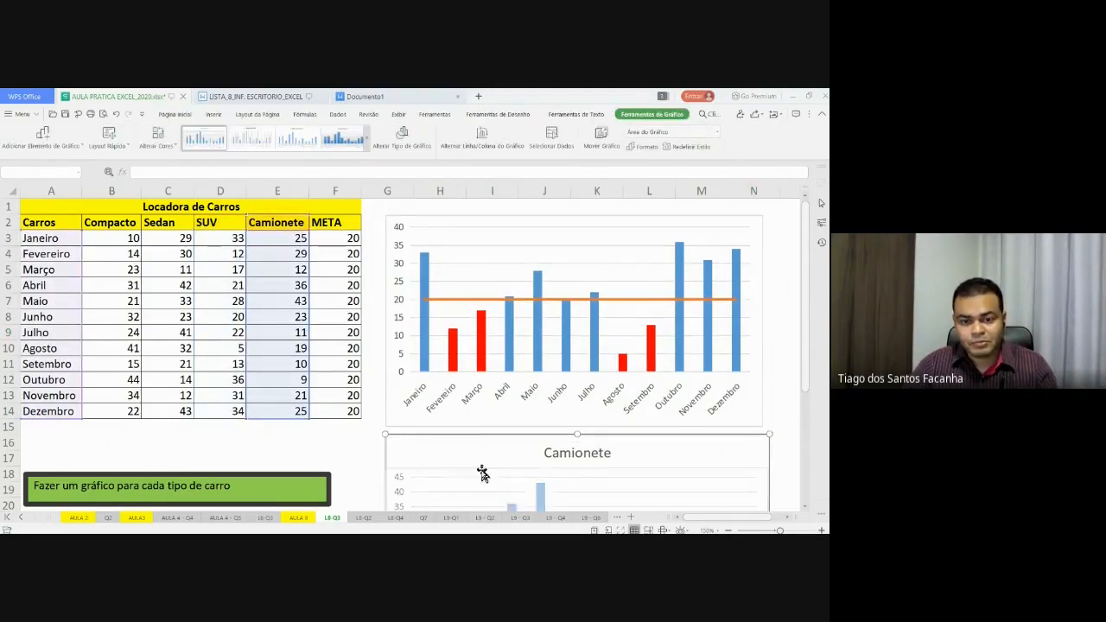
pyautogui.moveTo(482, 473); pyautogui.dragTo(484, 495)
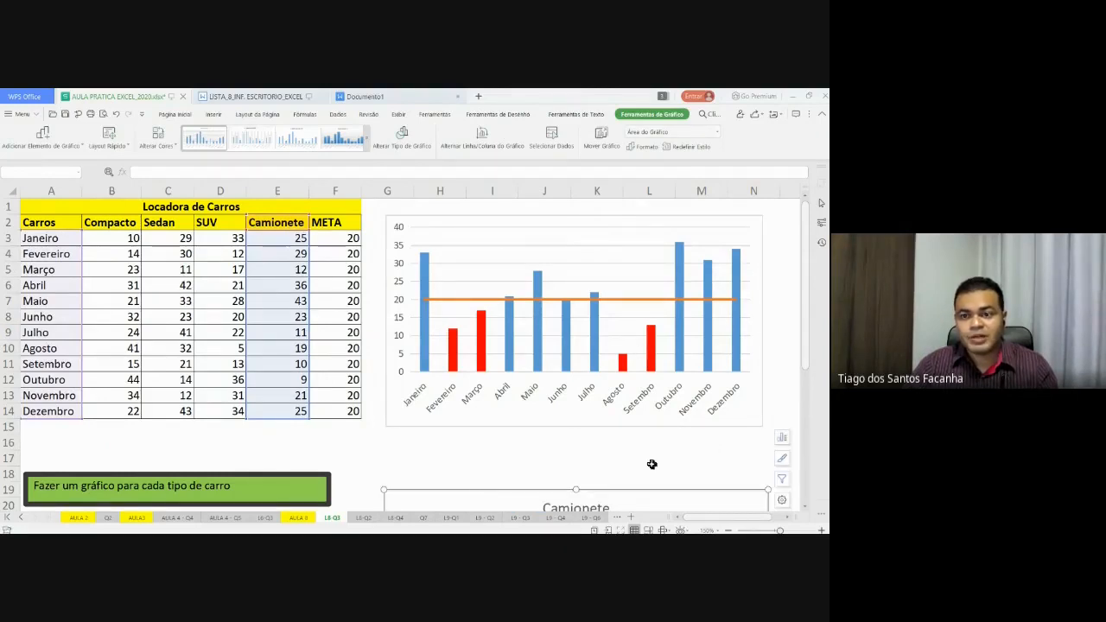
pyautogui.click(619, 249)
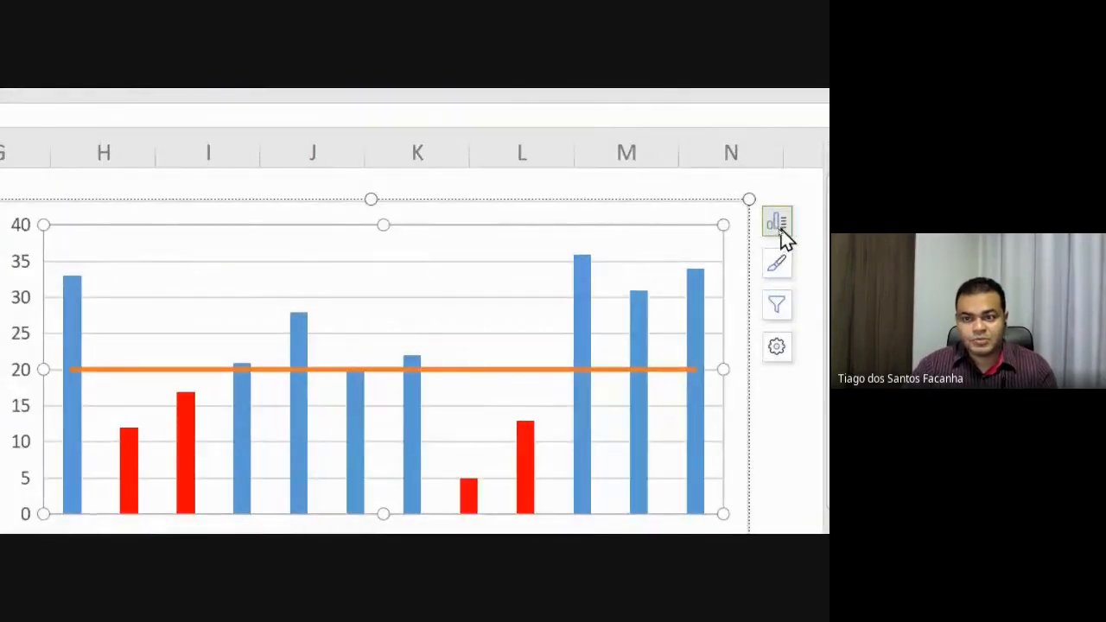
pyautogui.click(778, 227)
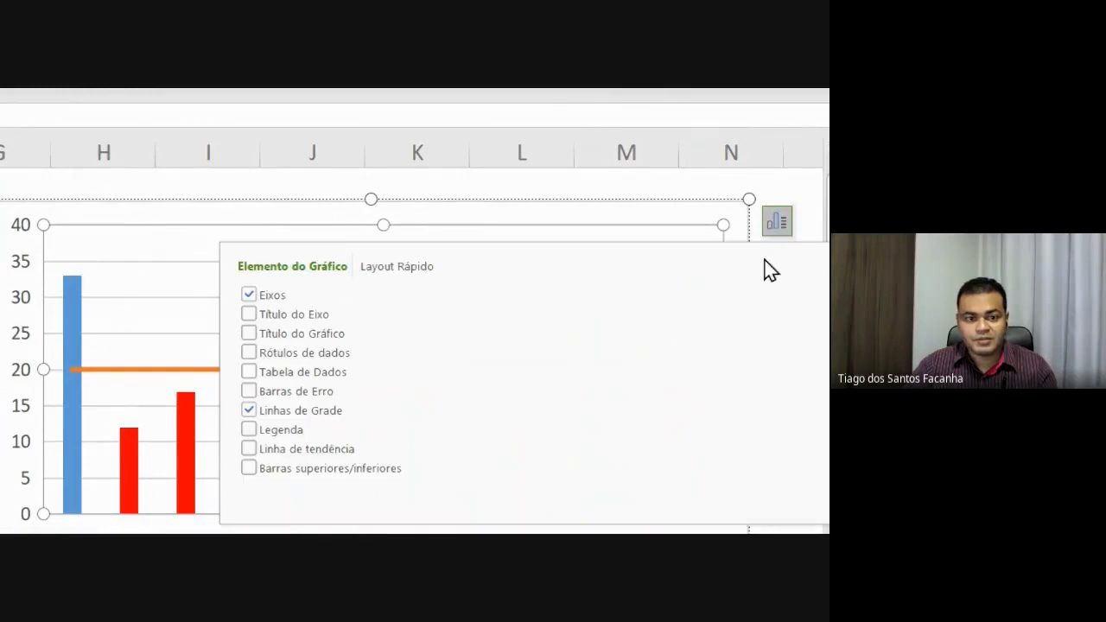
pyautogui.click(247, 336)
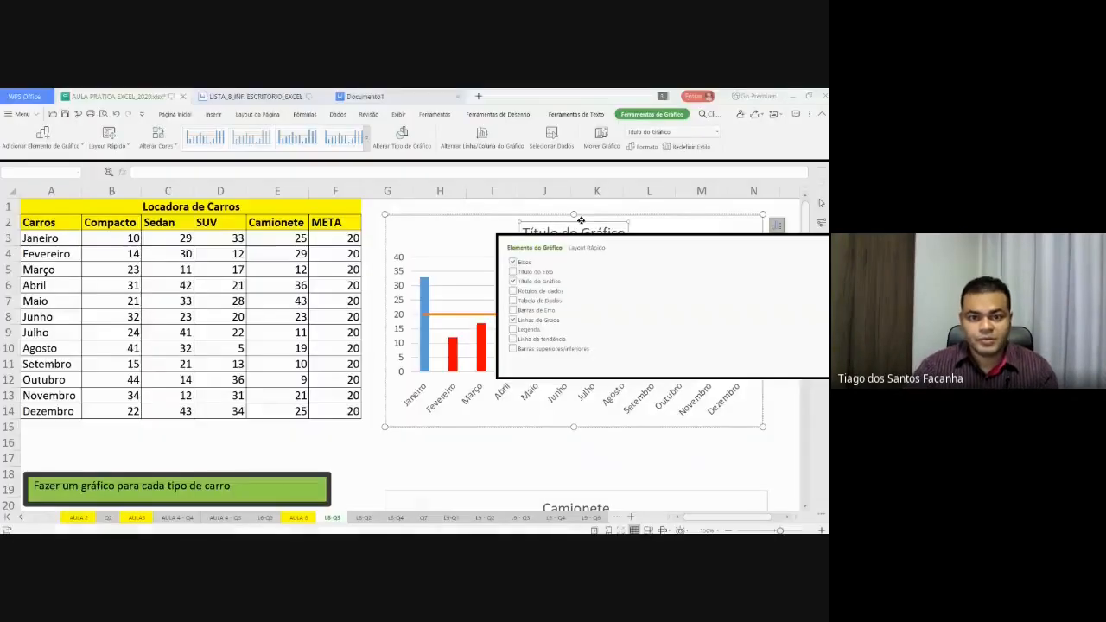
# - Replace the placeholder chart title text with 'SUV'
pyautogui.click(578, 229)
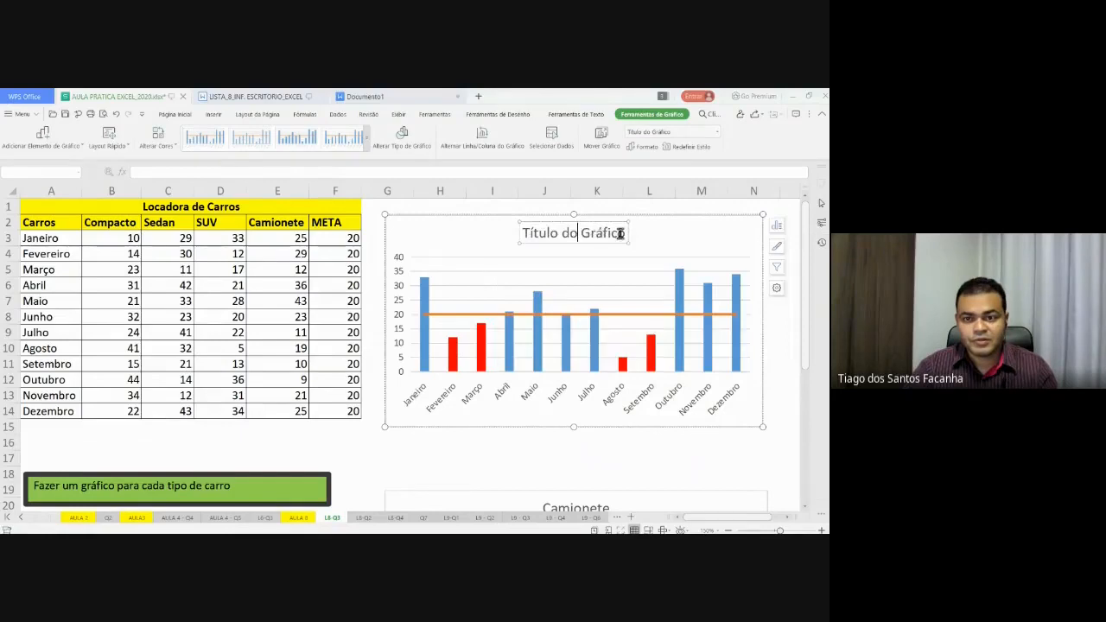
pyautogui.moveTo(622, 234); pyautogui.dragTo(522, 234)
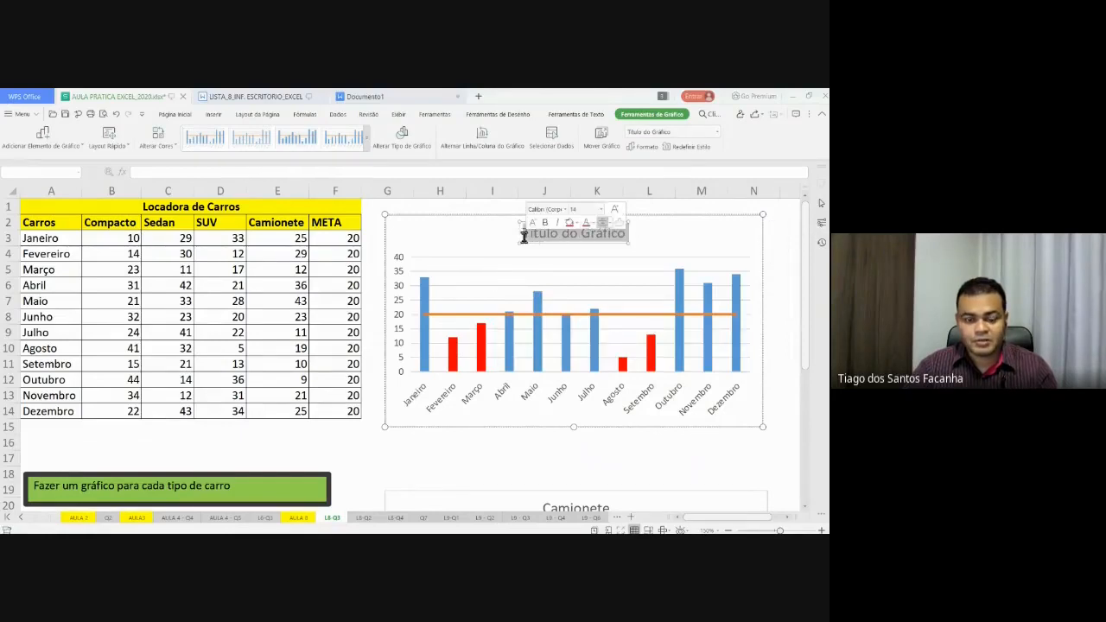
pyautogui.write('SUV')
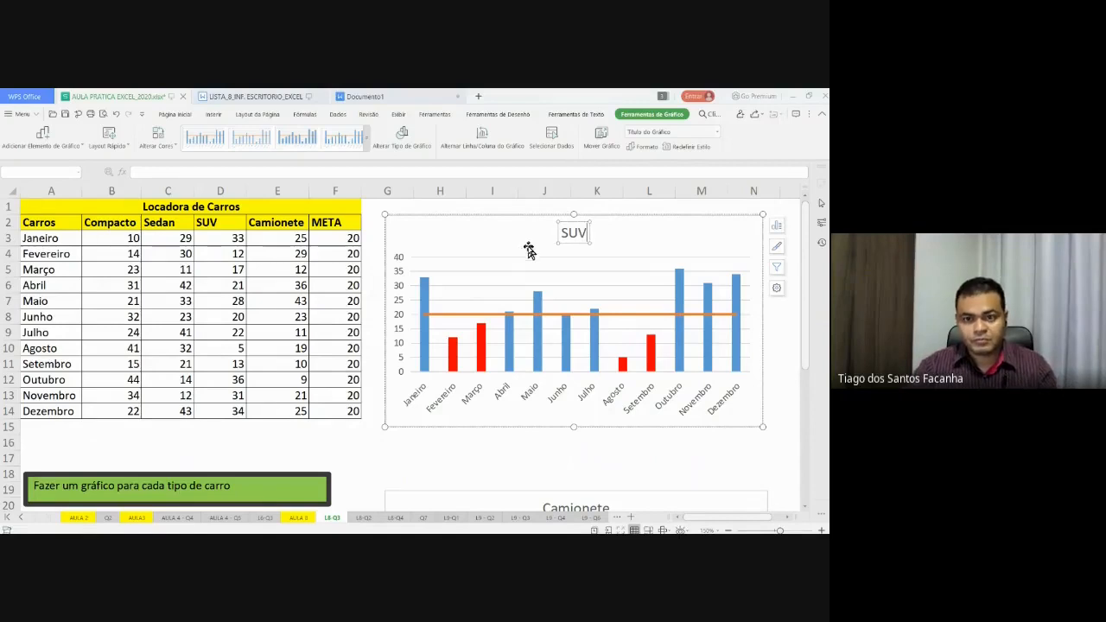
pyautogui.click(529, 234)
# - Make the SUV chart title bold
pyautogui.click(568, 234)
pyautogui.doubleClick(568, 234)
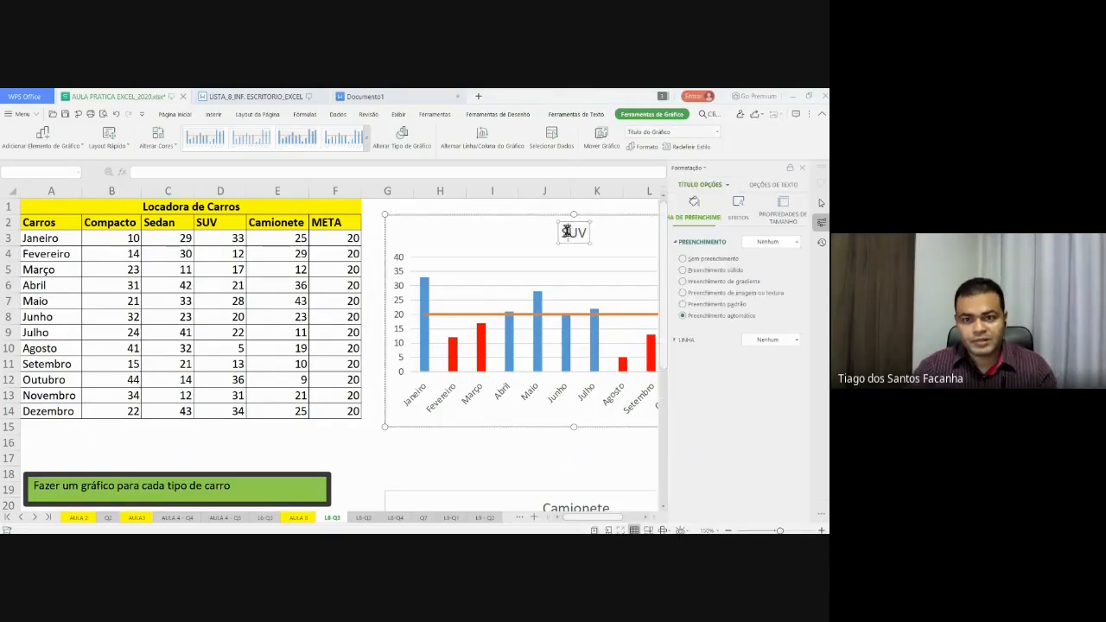
pyautogui.moveTo(584, 232); pyautogui.dragTo(560, 232)
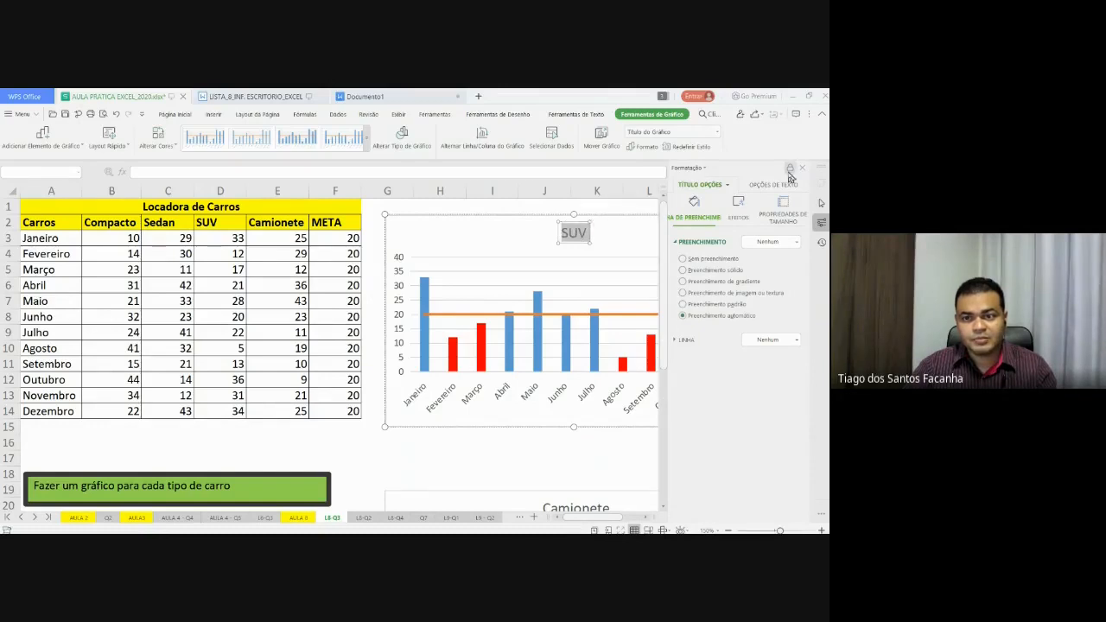
pyautogui.click(802, 168)
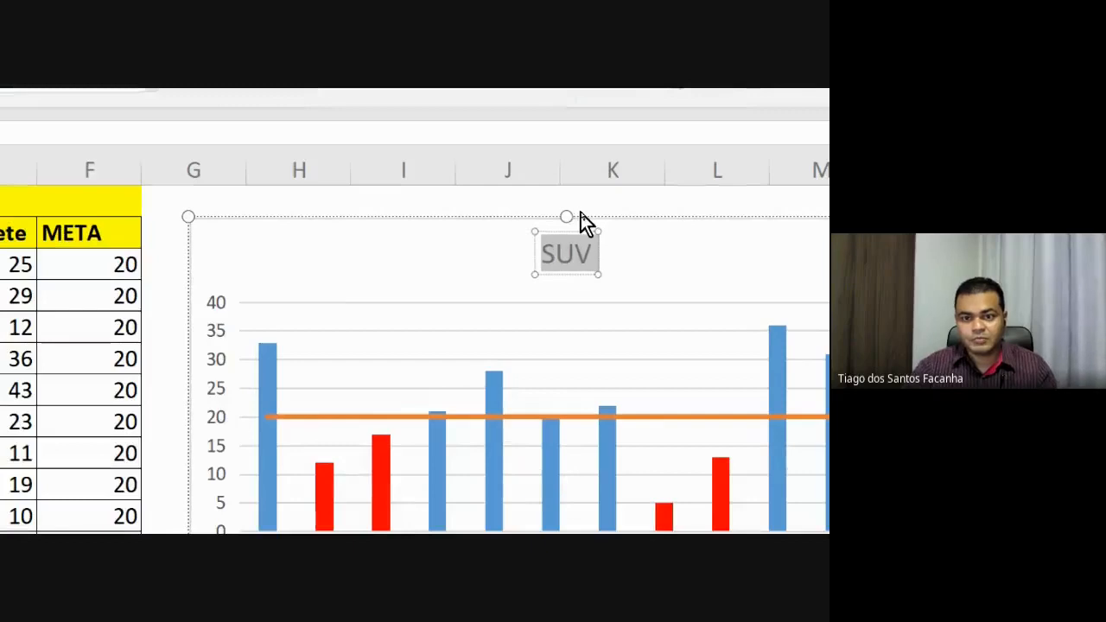
pyautogui.moveTo(597, 230)
pyautogui.click(559, 220)
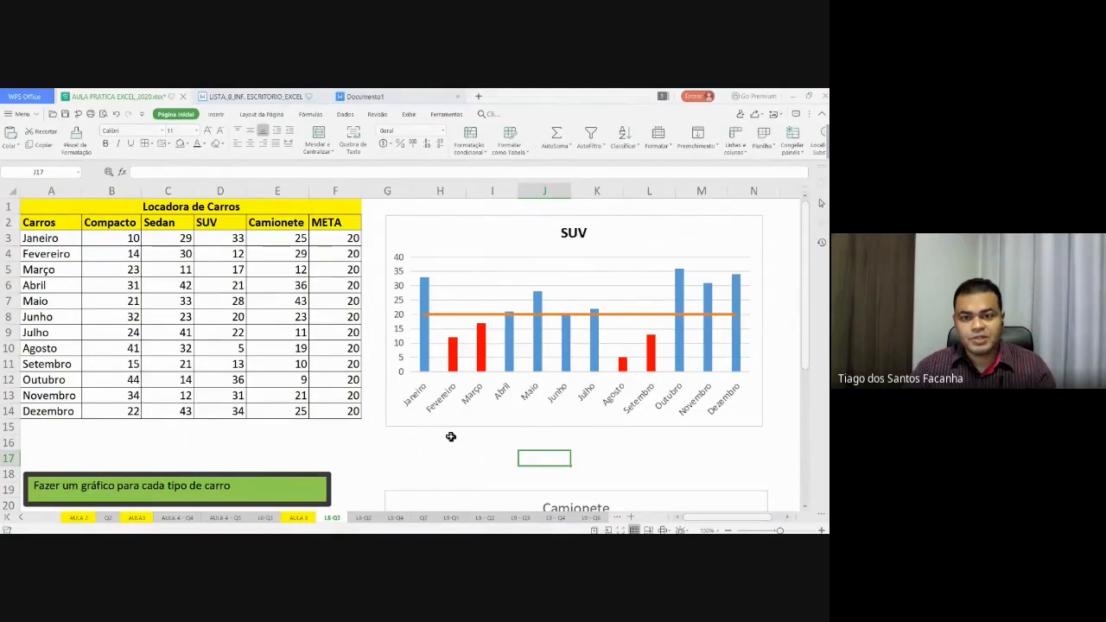
pyautogui.click(476, 422)
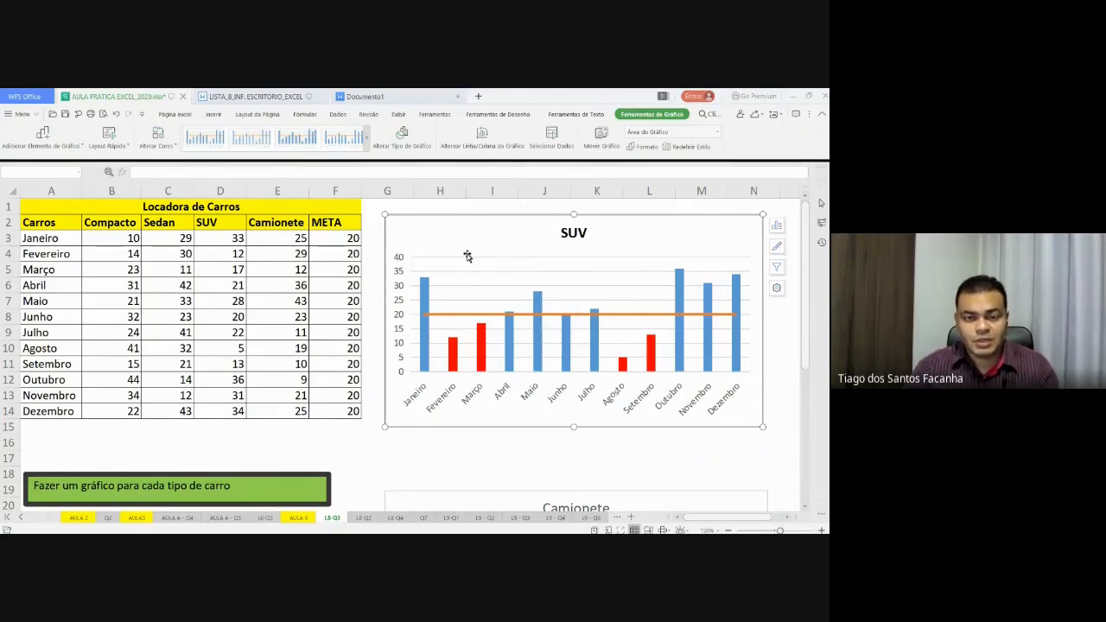
# - Switch to the LISTA_8_INF_ESCRITORIO_EXCEL exercise document and scroll through it
pyautogui.click(256, 96)
pyautogui.scroll(14, 464, 323)
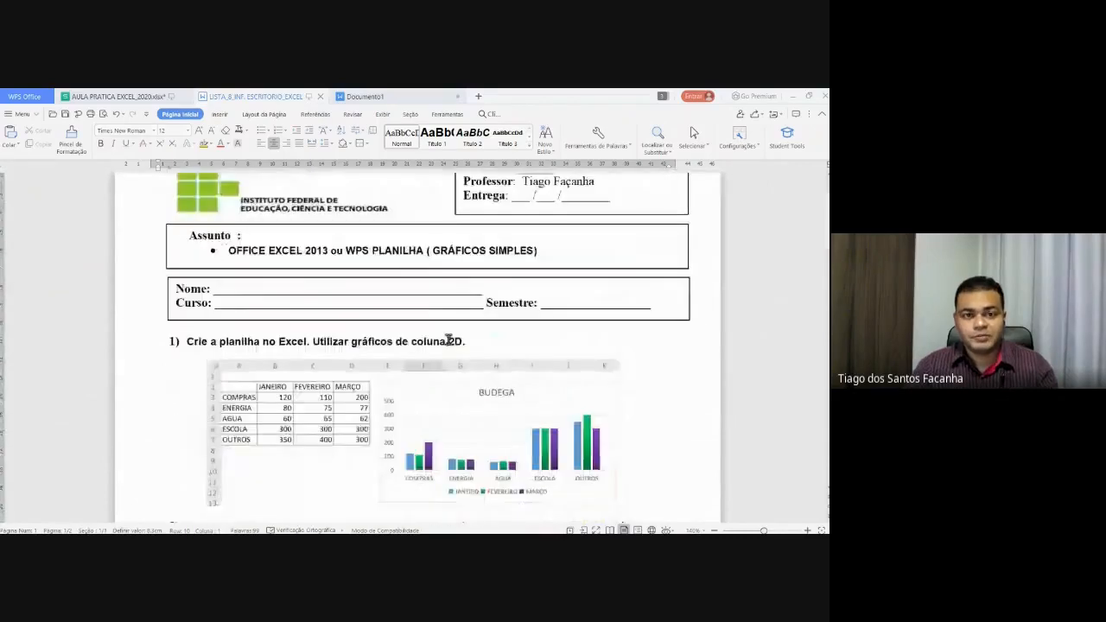
pyautogui.scroll(2, 449, 341)
pyautogui.scroll(-2, 449, 341)
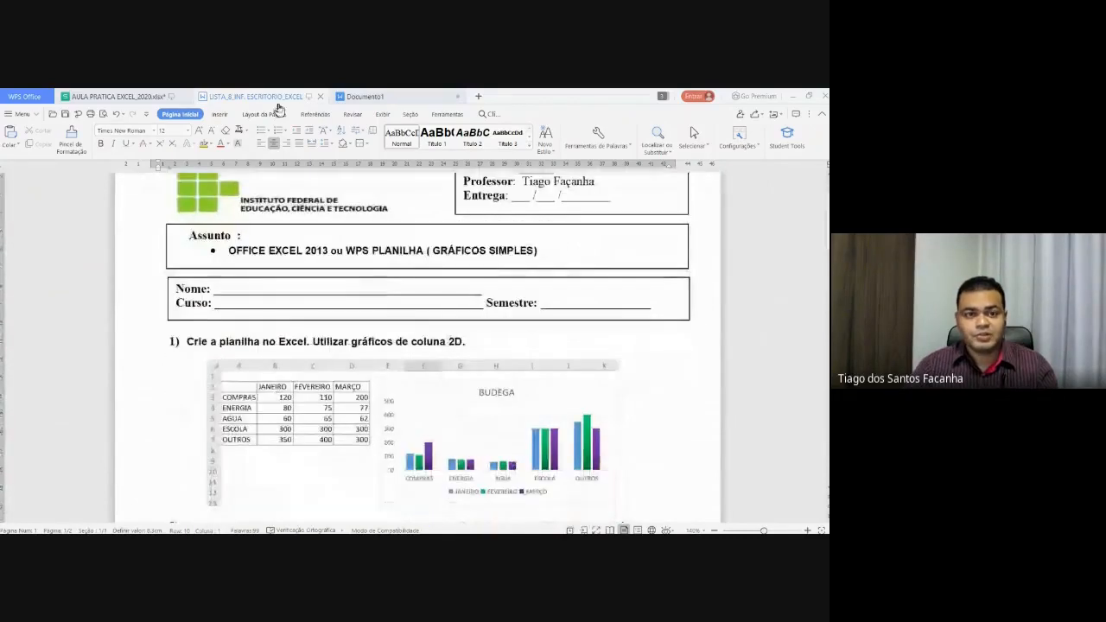
# - Switch to the AULA PRATICA EXCEL workbook to view the Locadora de Carros table and its SUV chart
pyautogui.click(138, 96)
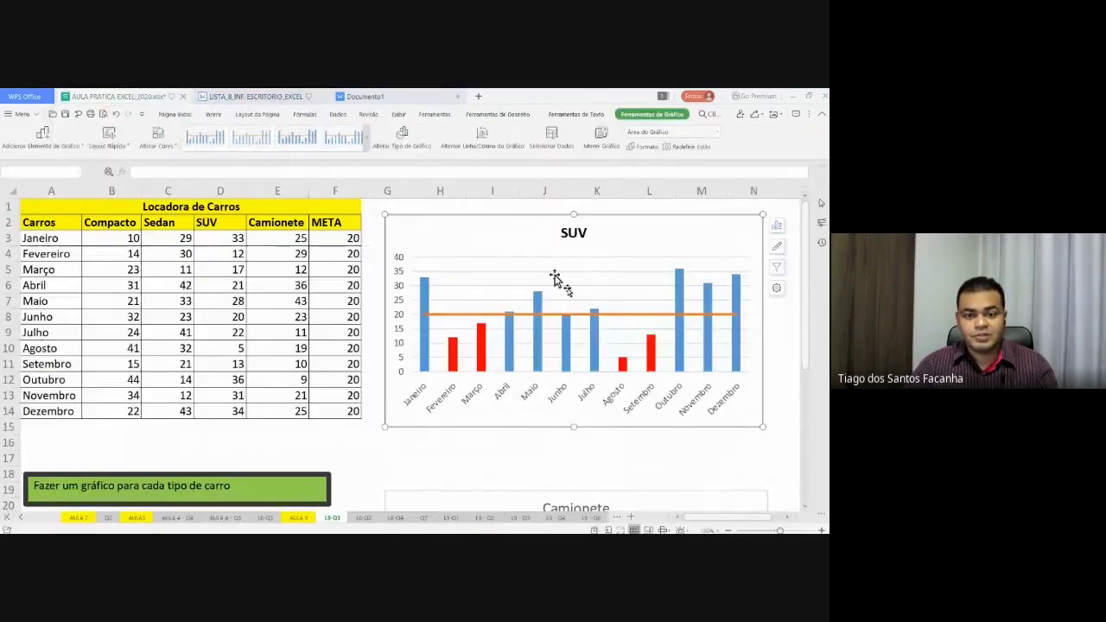